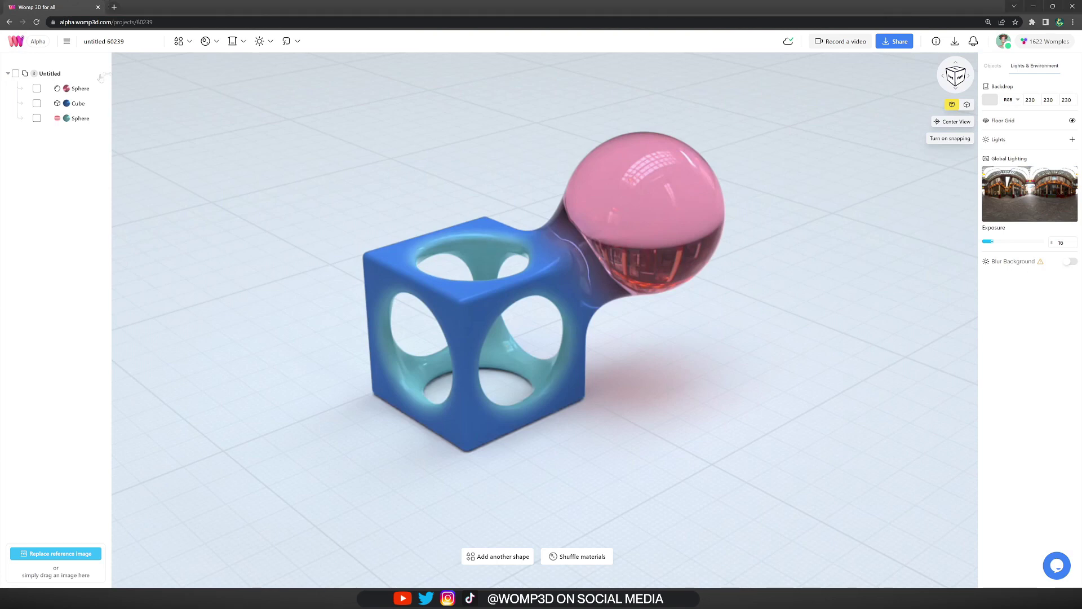
- Delete the existing Untitled group and set the backdrop to a muted green, RGB 129, 175, 148
left_click(100, 75)
key("Delete")
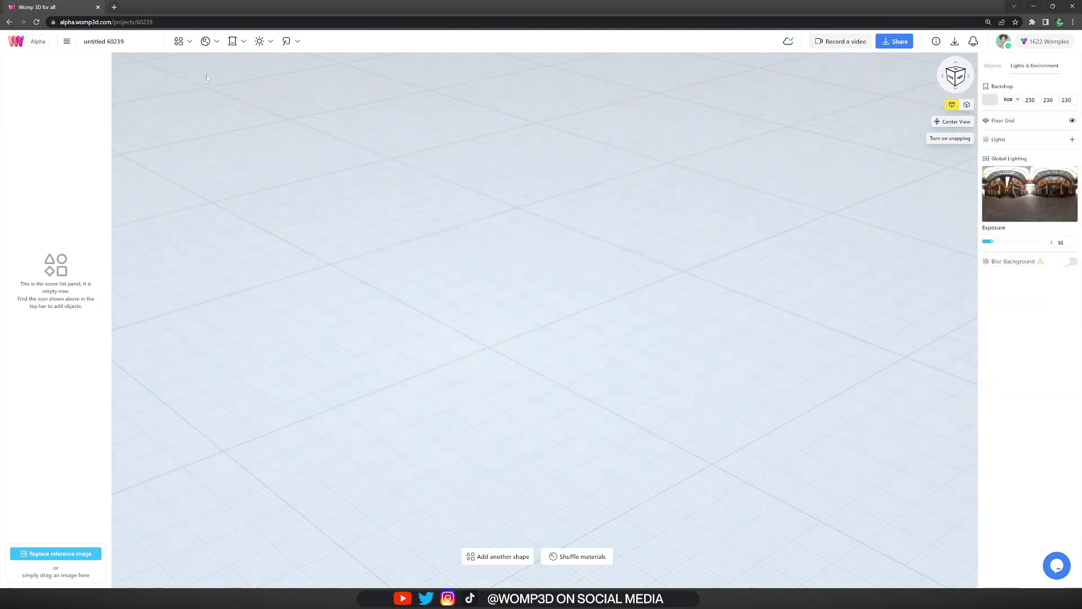
left_click(230, 46)
left_click(134, 176)
left_click_drag(258, 161, 265, 162)
left_click_drag(276, 91, 252, 98)
left_click(455, 215)
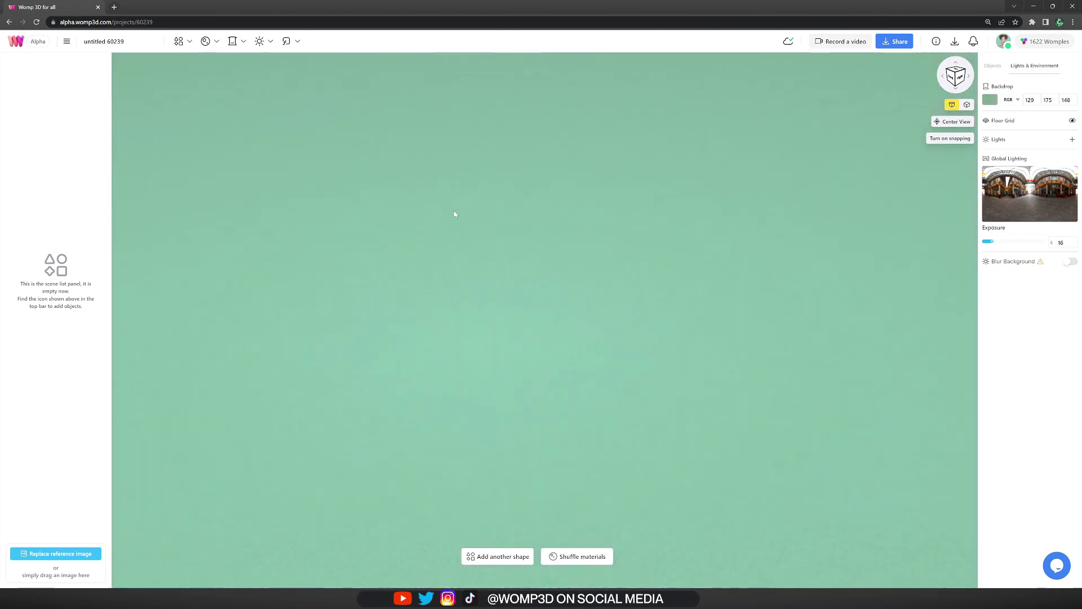
- Add a curve to the empty scene and delete its Point 2
left_click(179, 42)
left_click(128, 149)
left_click(212, 66)
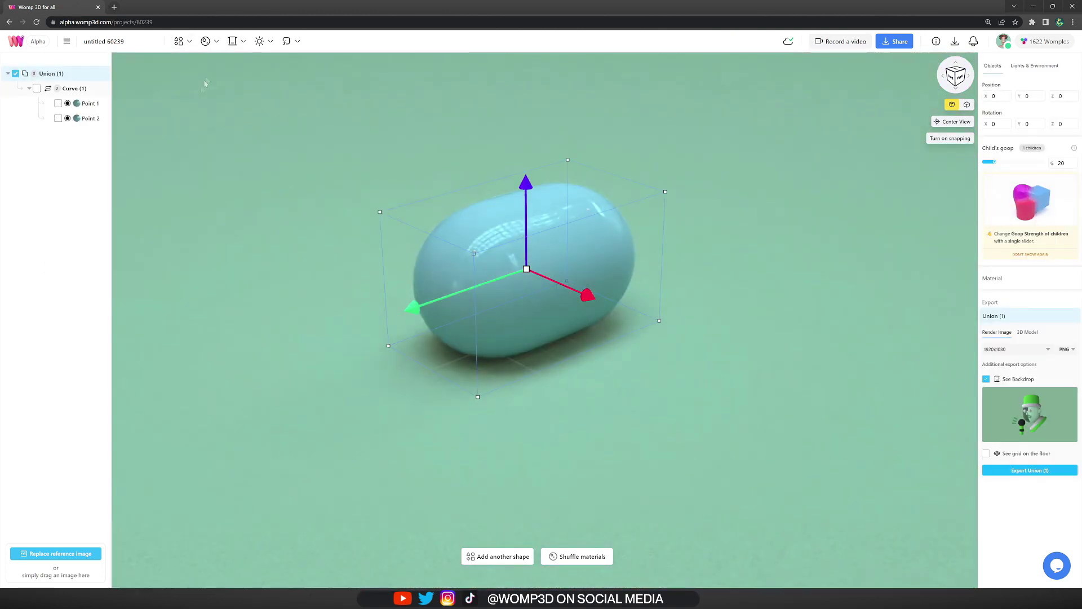
left_click(94, 121)
key("Delete")
- Change the curve primitive to a cube, shrink the curve and lower it toward the floor
left_click(71, 88)
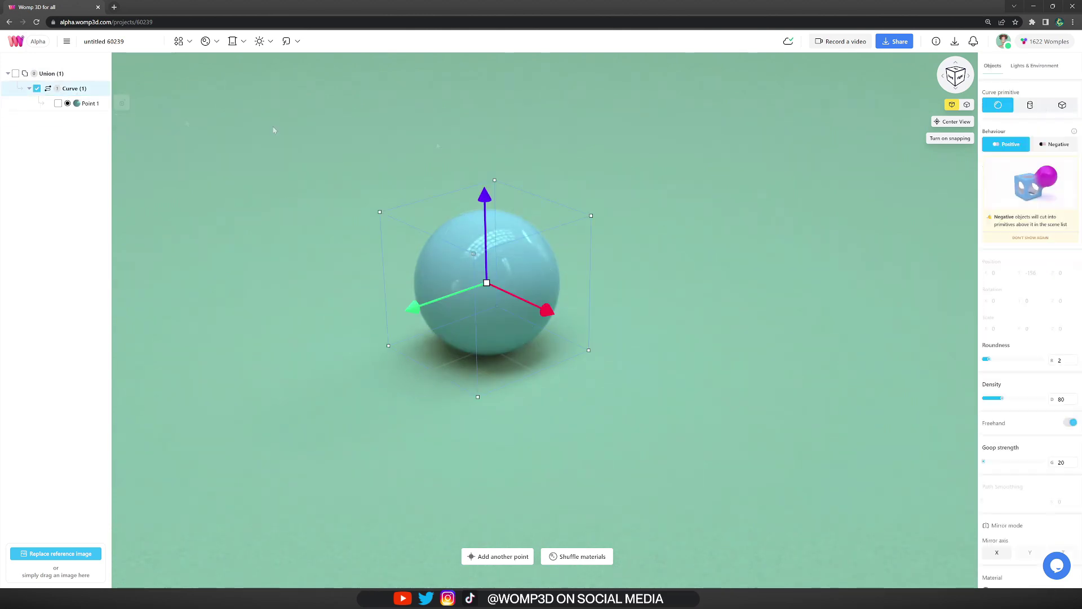
left_click(1062, 105)
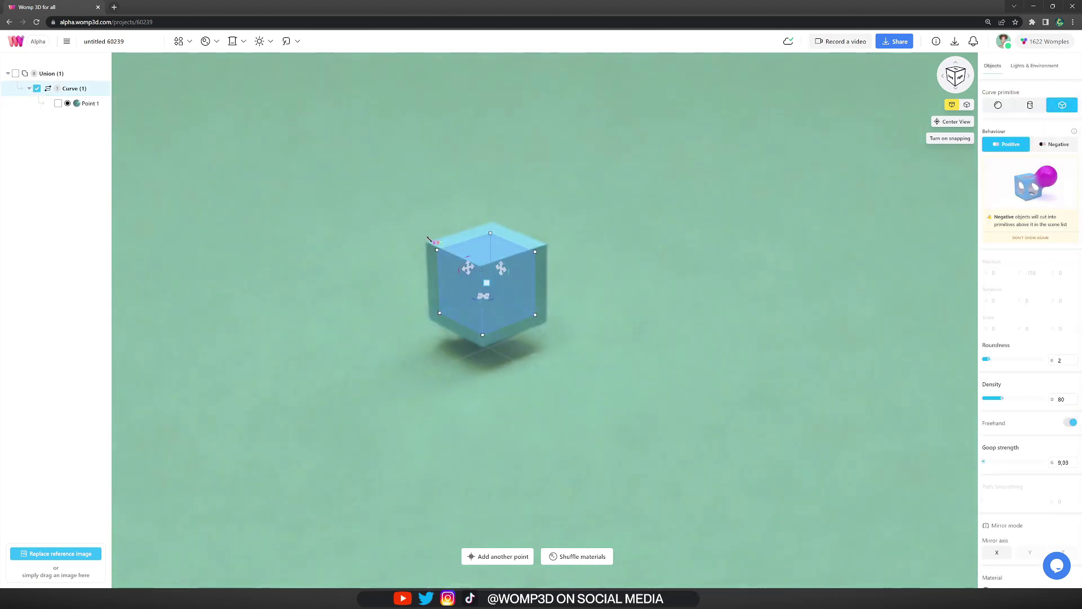
left_click_drag(486, 248, 488, 281)
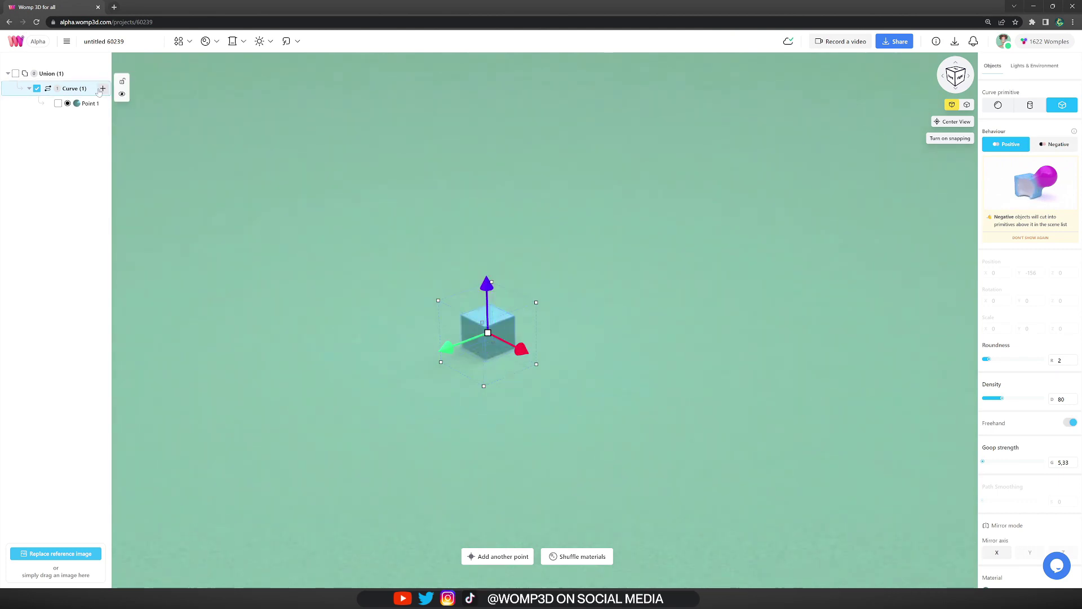
- Add a second curve point above the first, scale it to about 17.86 and rotate it about -8.75 around Z
left_click(102, 89)
left_click_drag(509, 305, 517, 179)
left_click_drag(474, 151, 480, 158)
left_click_drag(518, 126, 515, 126)
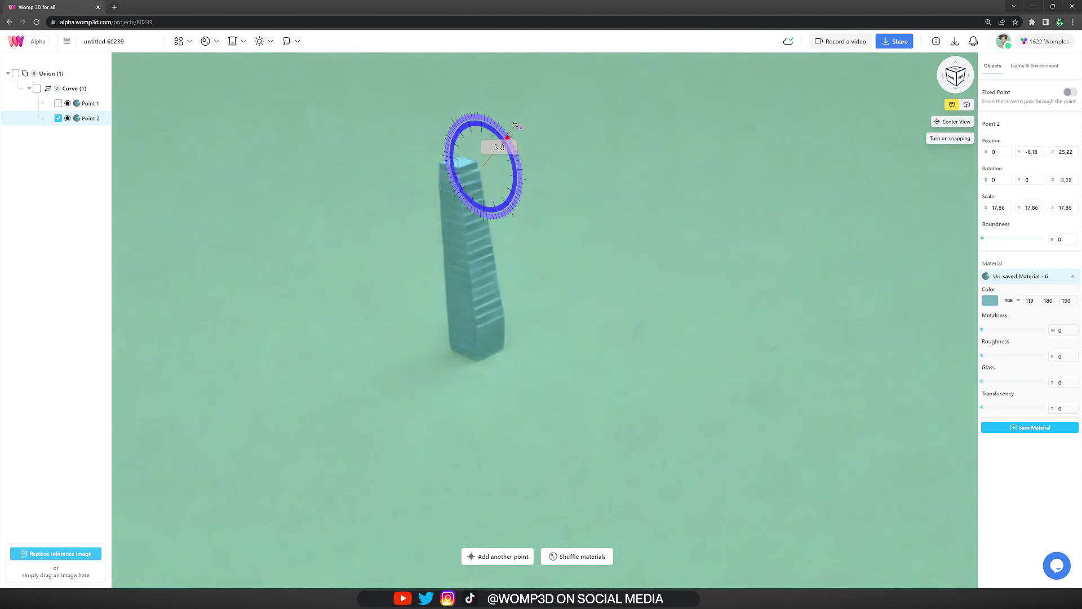
left_click_drag(712, 188, 656, 180)
right_click_drag(656, 181, 633, 237)
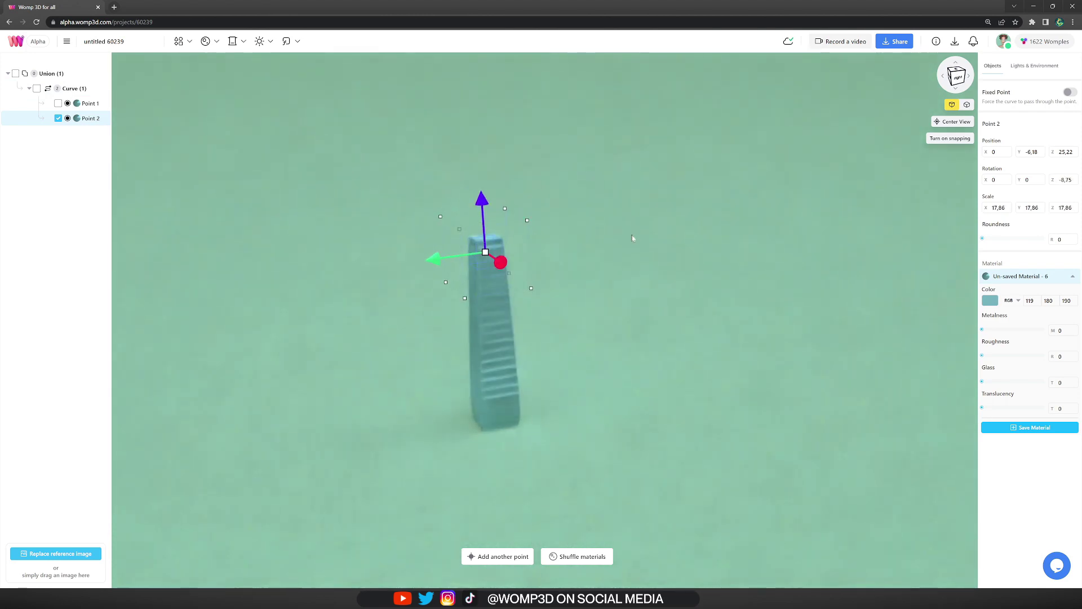
- Add a third curve point above the second, offset it to bend the trunk, and scale it to about 15.11
left_click(102, 89)
left_click_drag(483, 197, 481, 132)
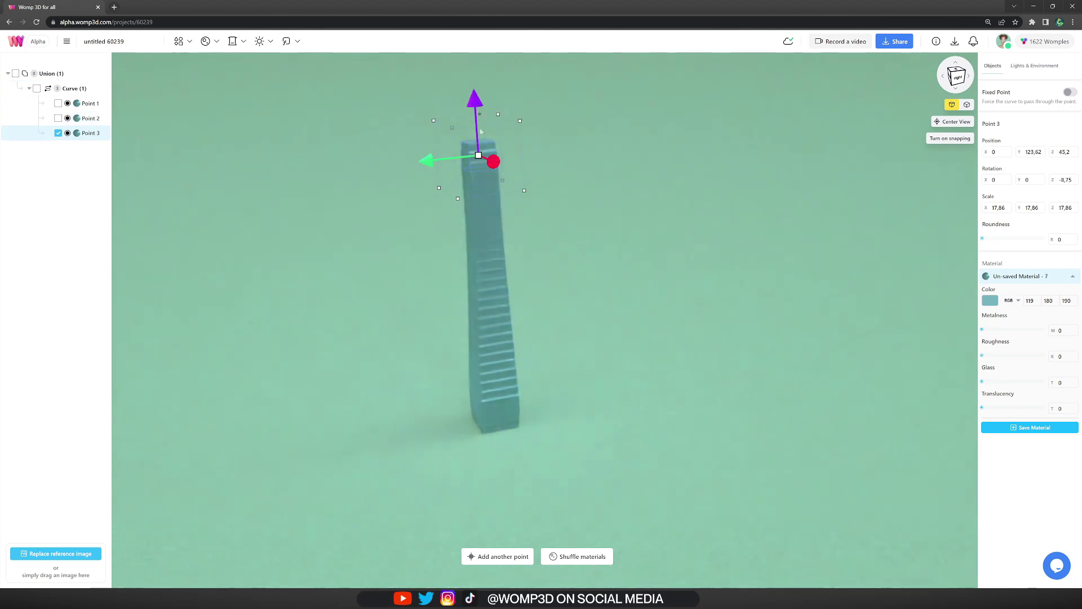
left_click_drag(435, 165, 686, 260)
key("ctrl+z")
right_click_drag(686, 260, 715, 274)
left_click_drag(552, 158, 549, 156)
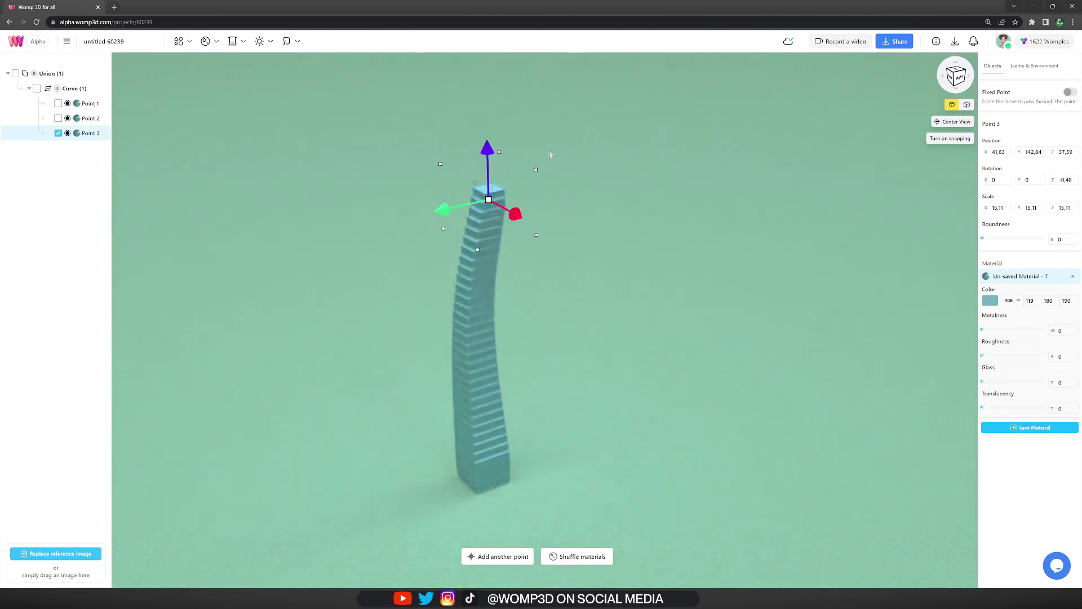
- Add a fourth point to extend the trunk upward, tilt it about -14.65 around Y and scale it to about 12.42
right_click_drag(581, 202, 546, 207)
left_click_drag(574, 150, 612, 218)
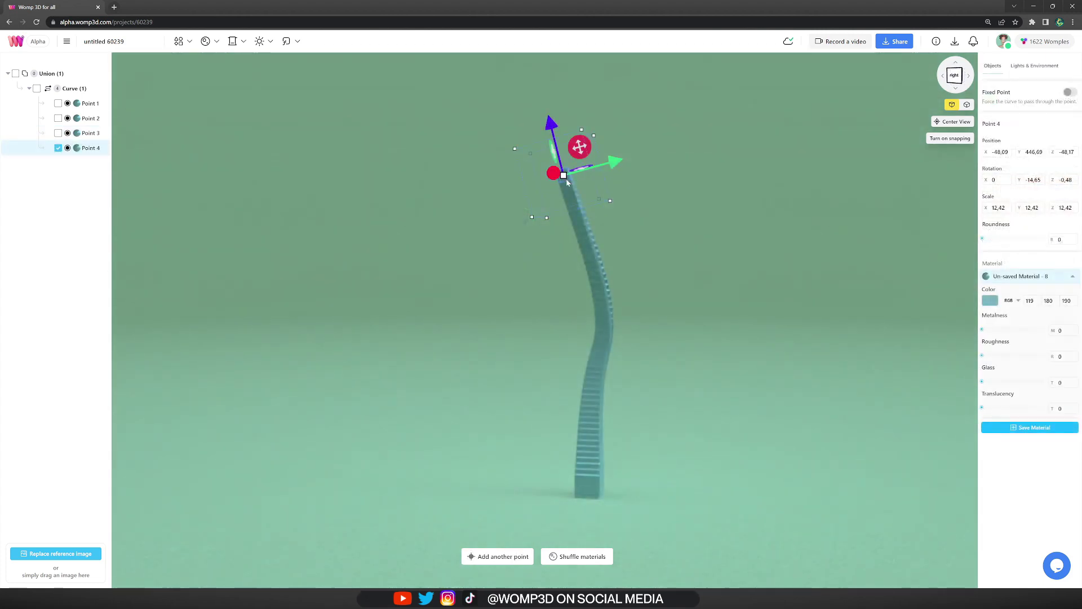
left_click(683, 411)
- Set the trunk curve's roundness to 1, density to 250 and goop strength to 5
left_click_drag(682, 411, 729, 401)
scroll(729, 400, "down", 3)
scroll(731, 398, "up", 3)
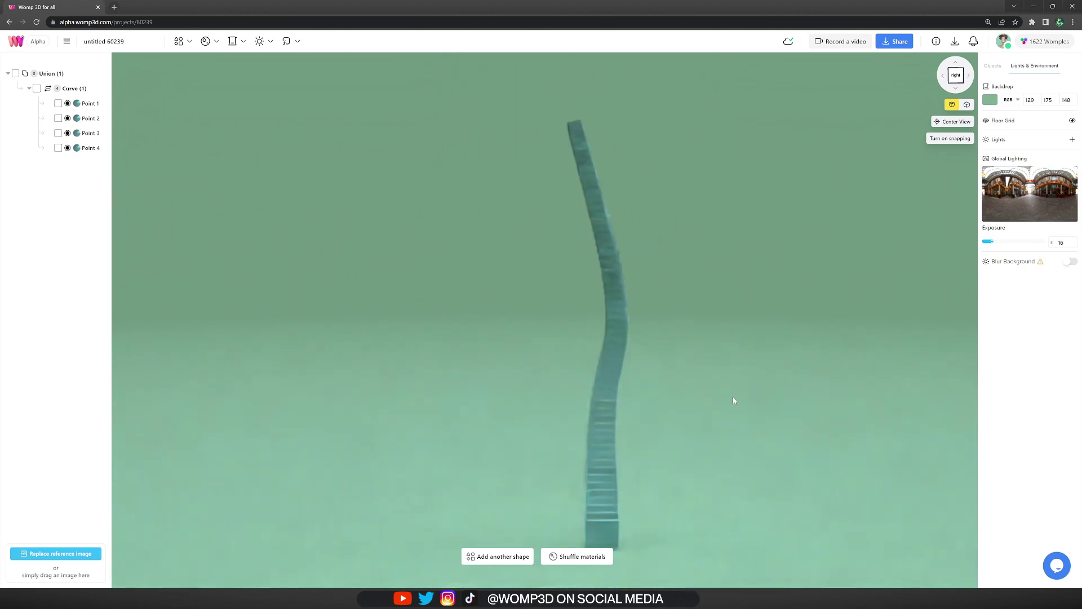
right_click_drag(734, 398, 685, 376)
left_click(70, 88)
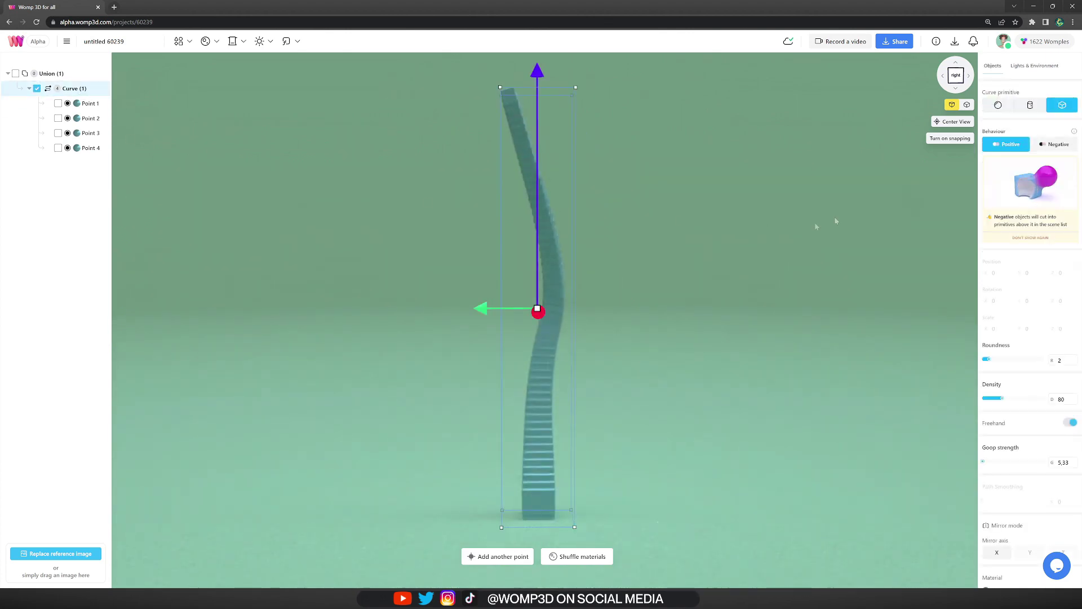
left_click_drag(989, 282, 983, 280)
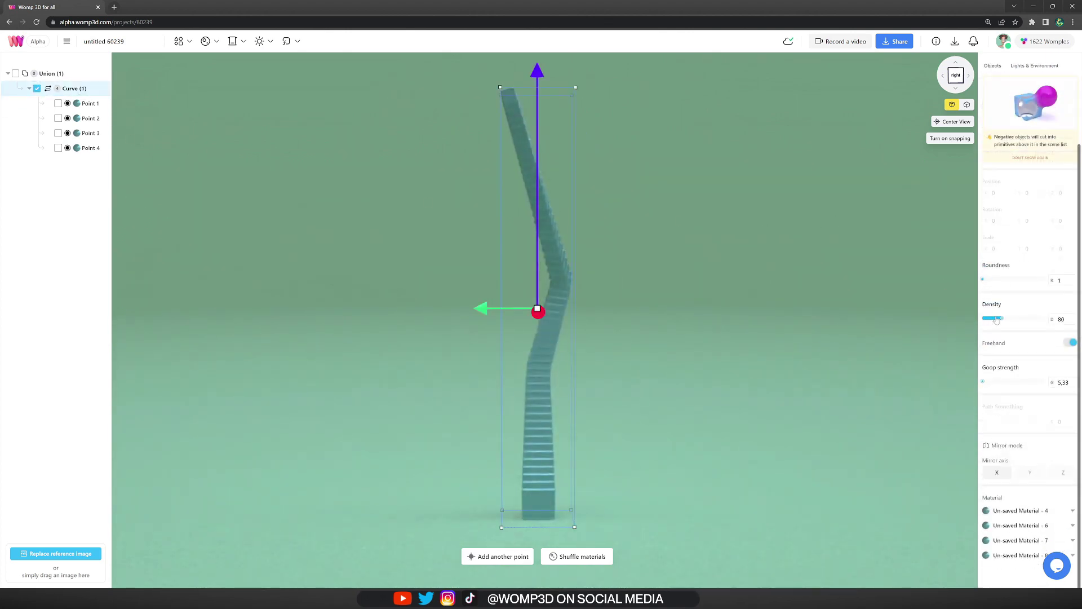
left_click_drag(1023, 322, 1036, 323)
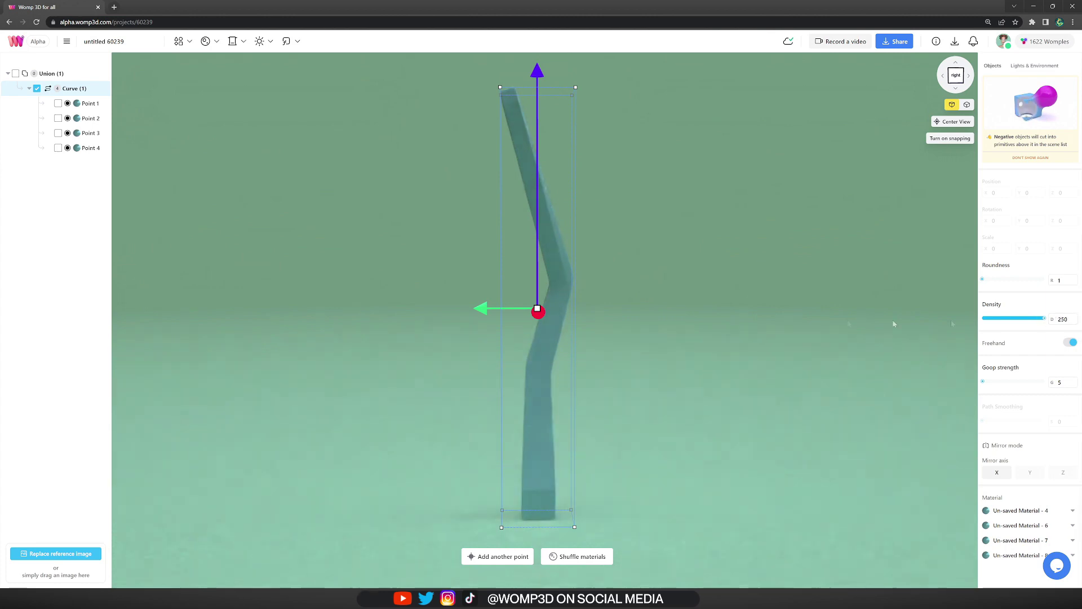
- Duplicate the trunk curve, then rotate and reposition the copy so it overlaps and thickens the original
left_click(606, 350)
left_click_drag(603, 350, 647, 349)
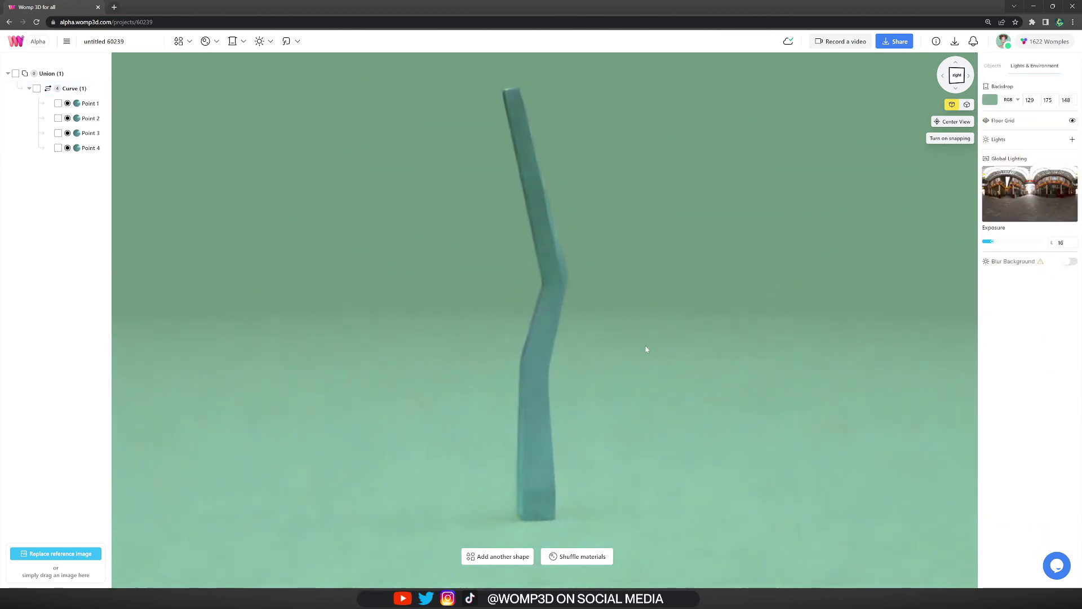
left_click(81, 89)
key("ctrl+c")
key("ctrl+v")
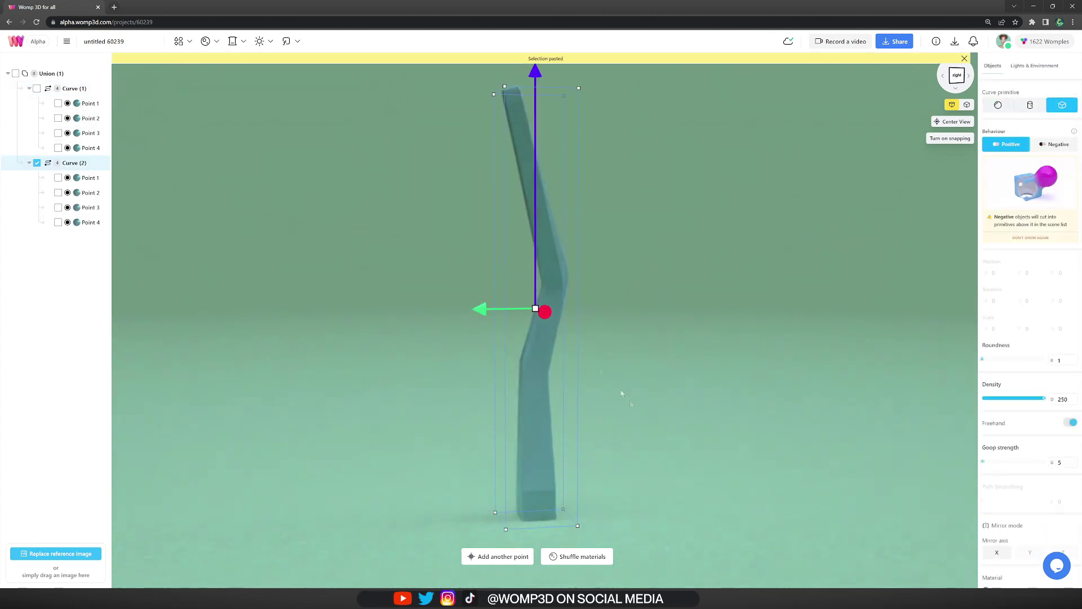
left_click_drag(626, 397, 646, 467)
left_click_drag(599, 523, 605, 511)
left_click_drag(548, 320, 546, 322)
left_click(698, 410)
- Apply a new material to both curves and colour it brown, RGB 213, 161, 89
scroll(698, 409, "down", 3)
left_click_drag(698, 409, 831, 412)
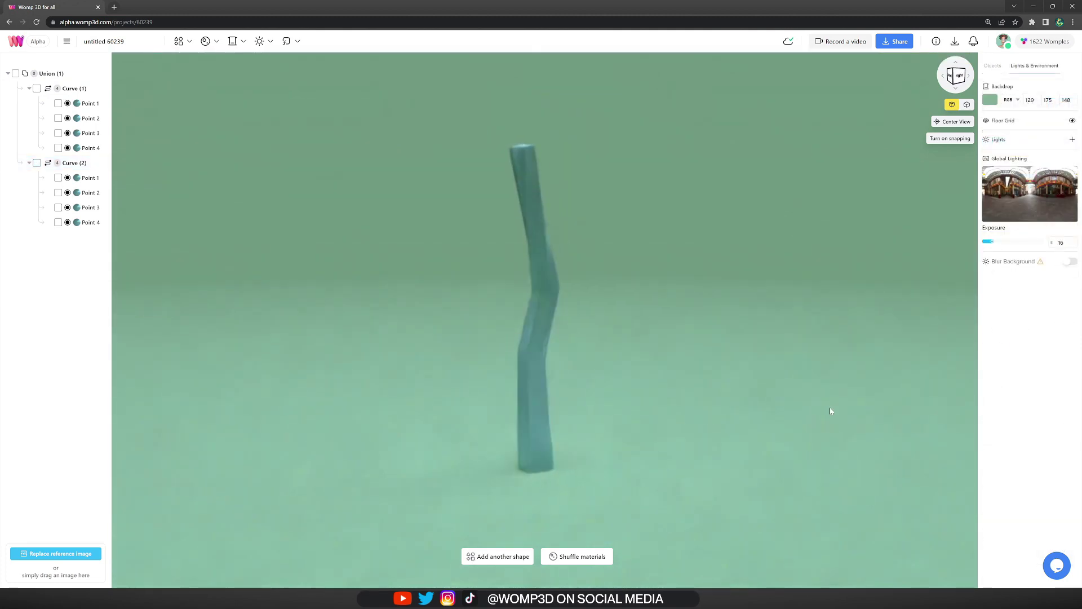
scroll(736, 416, "up", 3)
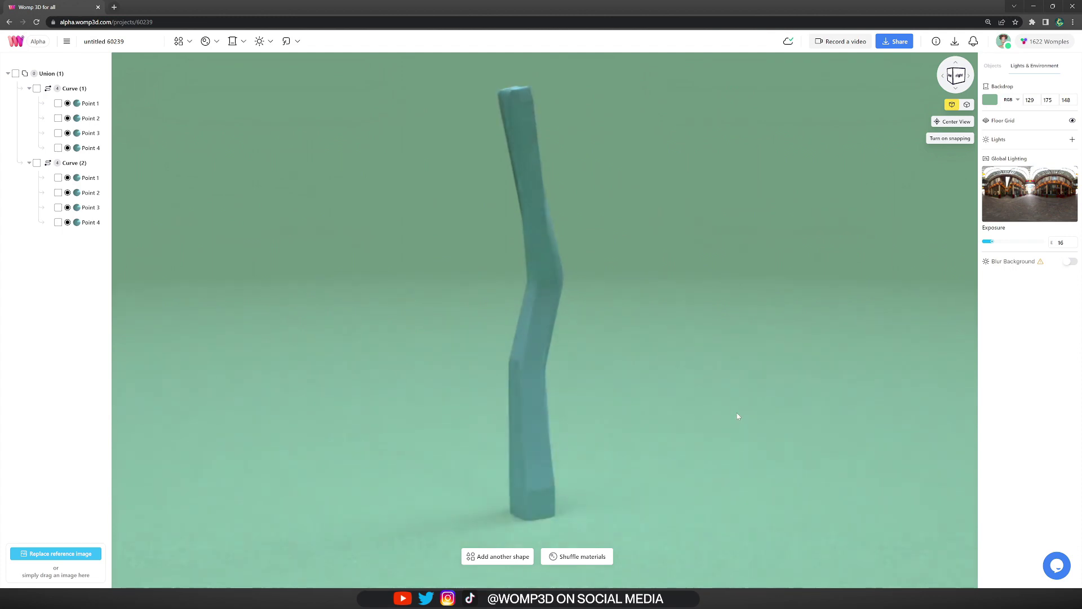
left_click(78, 90)
left_click(95, 224, "shift")
left_click(211, 45)
left_click(204, 74)
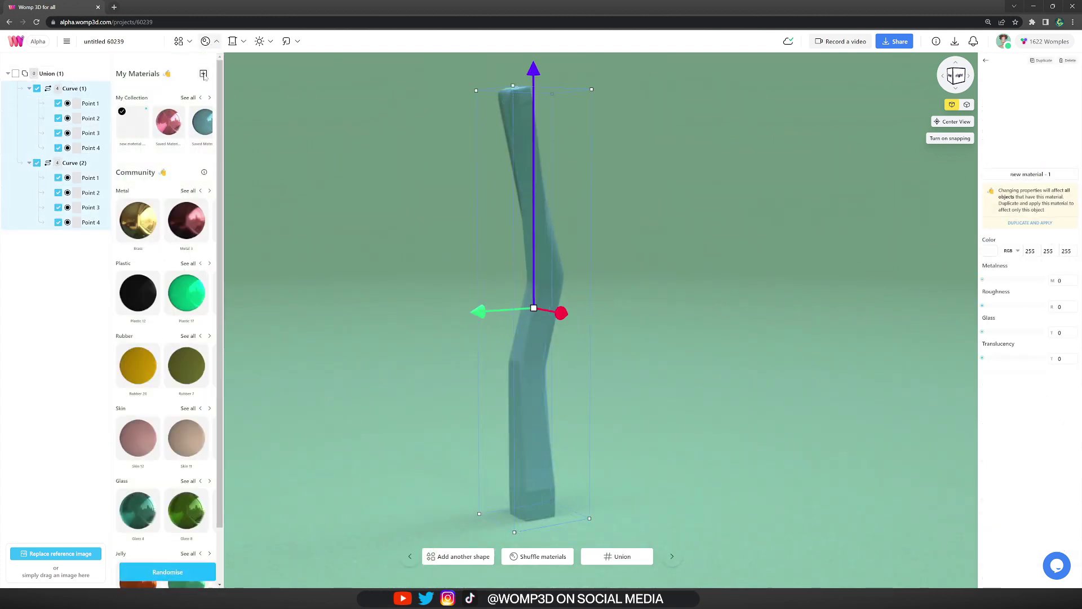
left_click(991, 251)
left_click(891, 334)
left_click(922, 283)
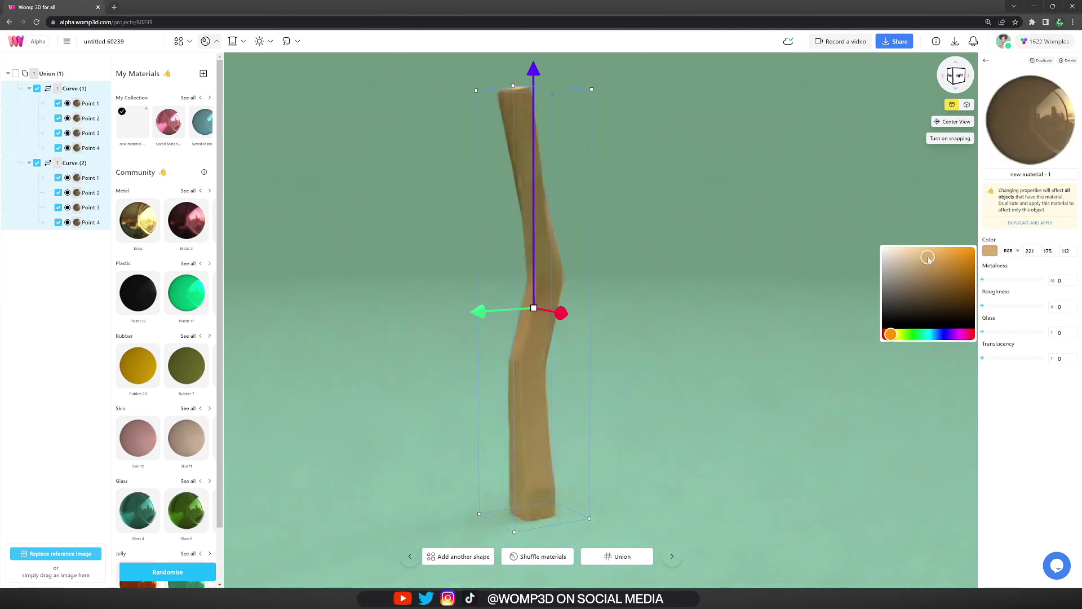
left_click(932, 258)
- Set the new material's roughness to 90 and fine-tune its brown colour
left_click(1036, 307)
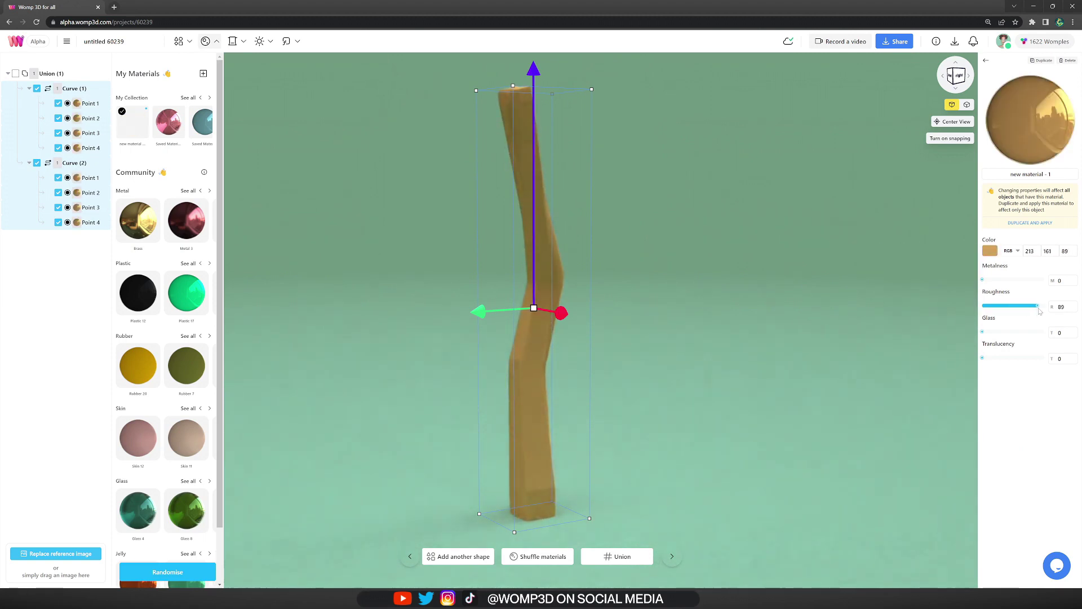
left_click_drag(1041, 311, 1039, 312)
left_click(990, 250)
left_click(931, 260)
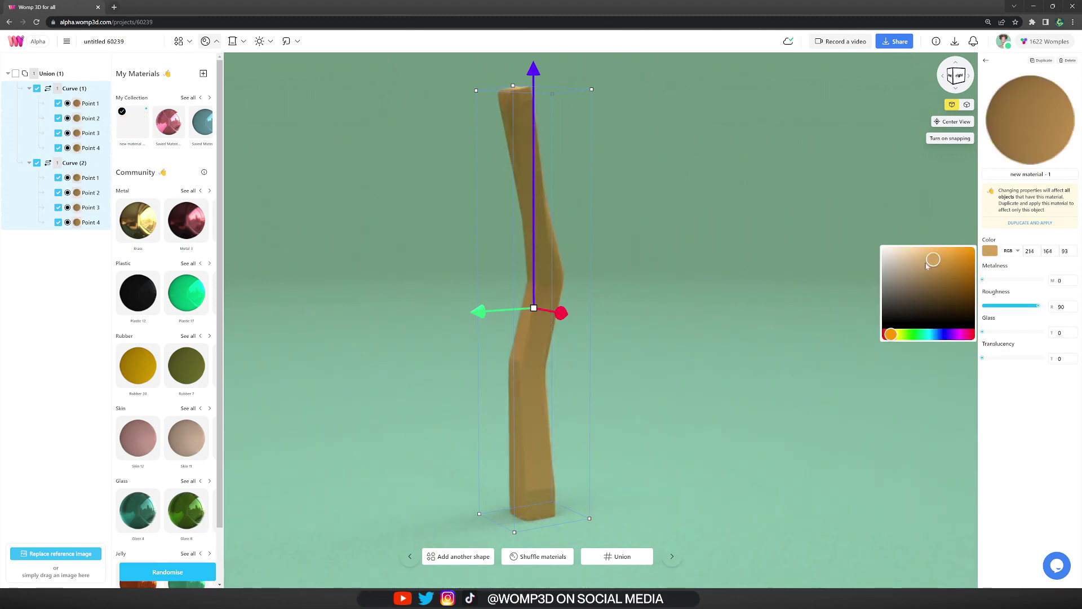
left_click(643, 357)
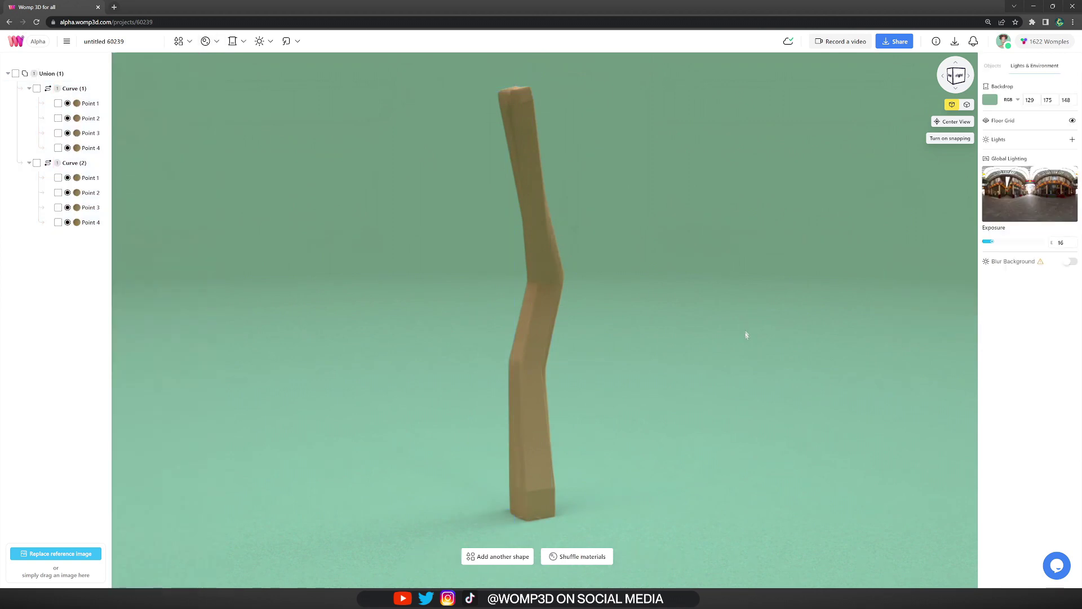
- Duplicate Curve (2), tilt the copy outward and move it up beside the upper trunk as a branch
left_click(74, 164)
key("ctrl+c")
key("ctrl+v")
left_click_drag(515, 284, 528, 297)
scroll(709, 317, "down", 3)
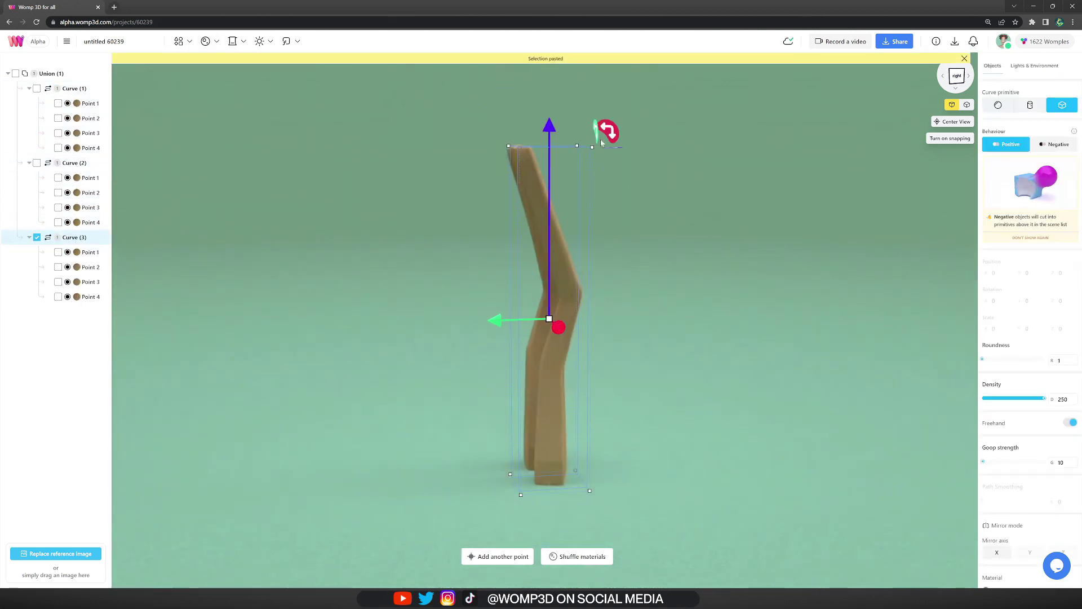
left_click_drag(607, 132, 679, 222)
left_click_drag(544, 319, 550, 242)
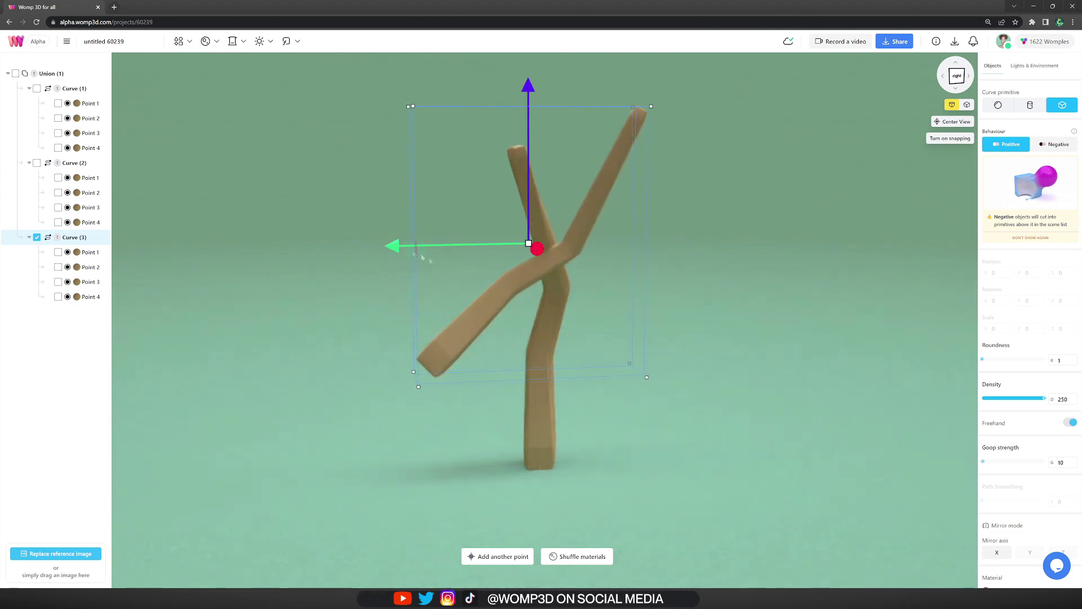
left_click_drag(395, 246, 428, 246)
- Delete the branch's Point 1, then move Point 2 into the trunk and scale it to about 14.69
left_click(90, 252)
key("Delete")
left_click(542, 285)
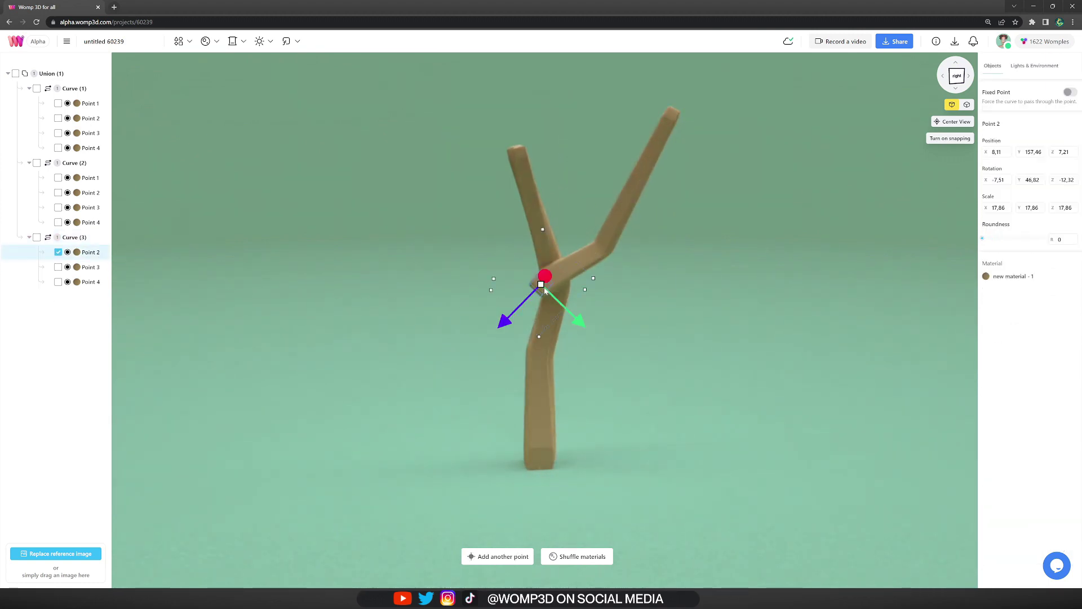
left_click_drag(520, 274, 521, 275)
left_click_drag(777, 312, 874, 344)
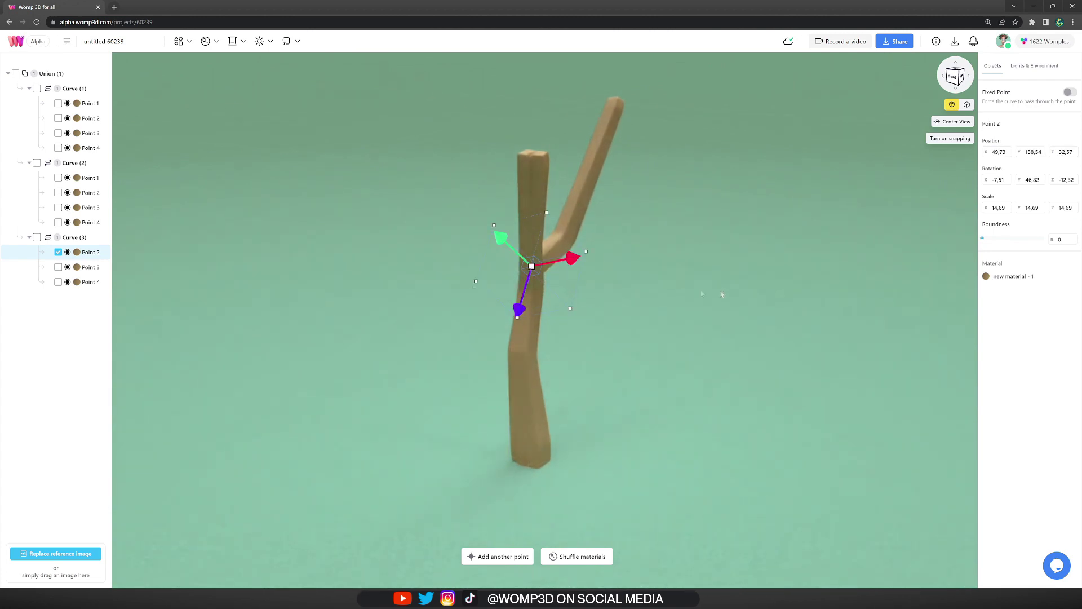
left_click_drag(722, 293, 676, 291)
left_click(676, 292)
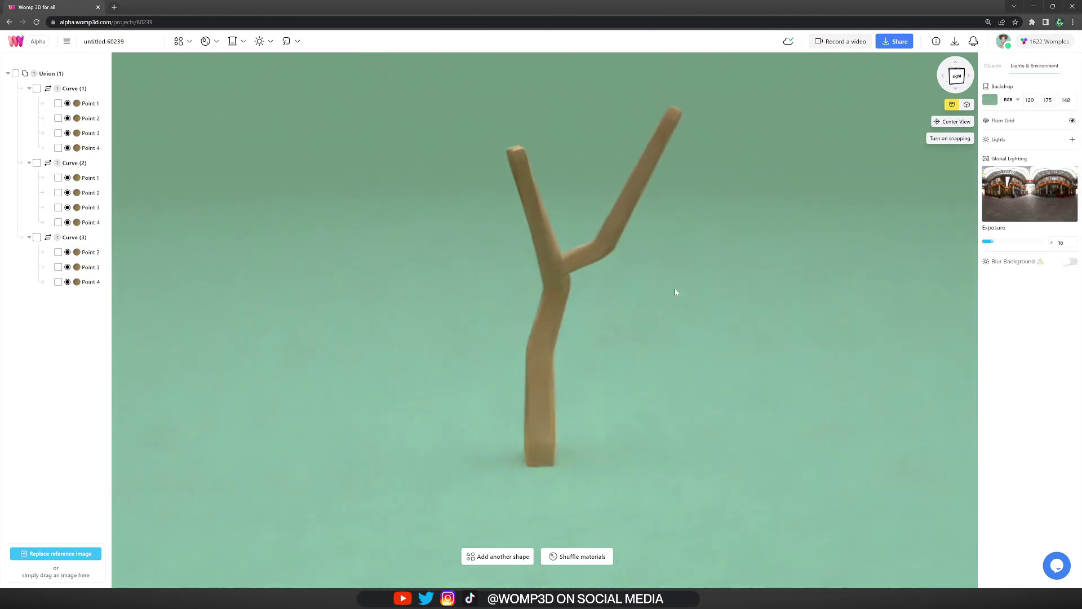
- Move the branch's Point 3 up and outward and scale it down to about 6.71
left_click(91, 267)
left_click_drag(602, 247, 616, 234)
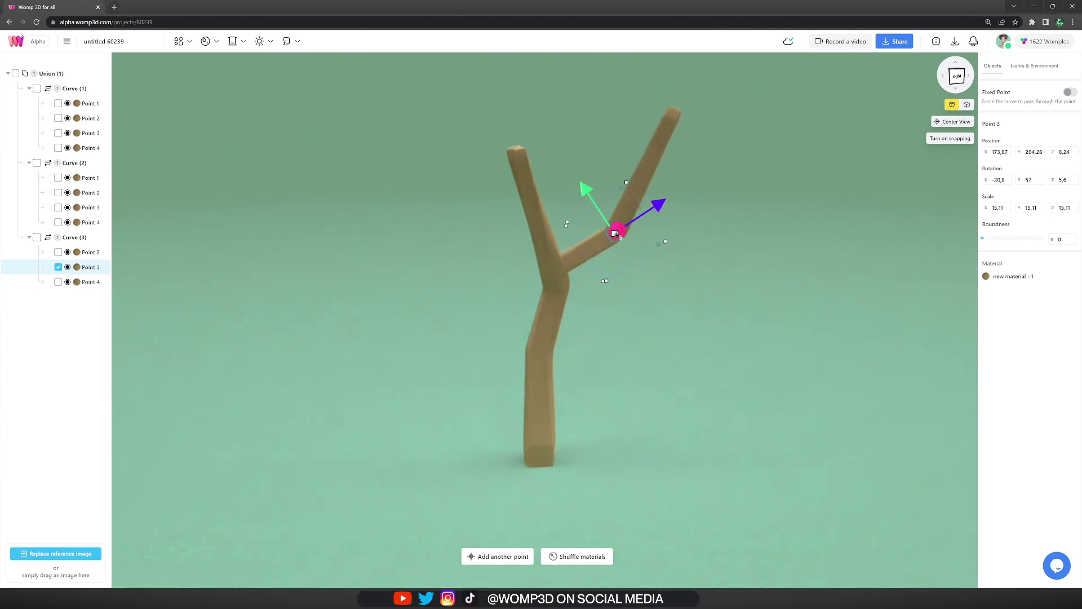
left_click_drag(737, 298, 753, 299)
left_click_drag(546, 219, 579, 209)
left_click_drag(539, 176, 539, 176)
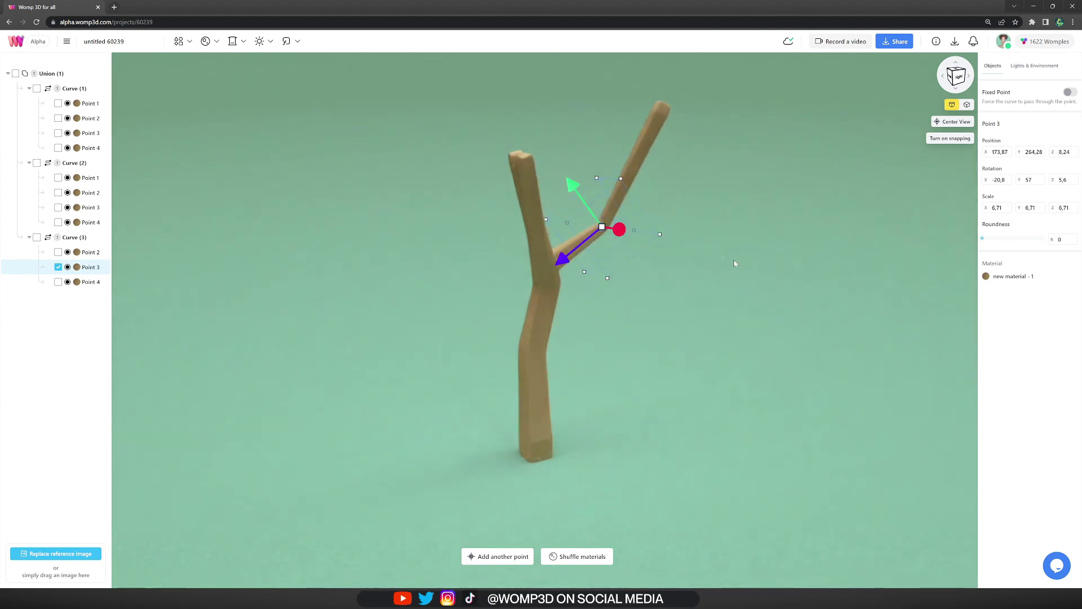
- Reposition the branch's end point, Point 4, to reshape its tip
left_click_drag(736, 262, 690, 245)
left_click(91, 282)
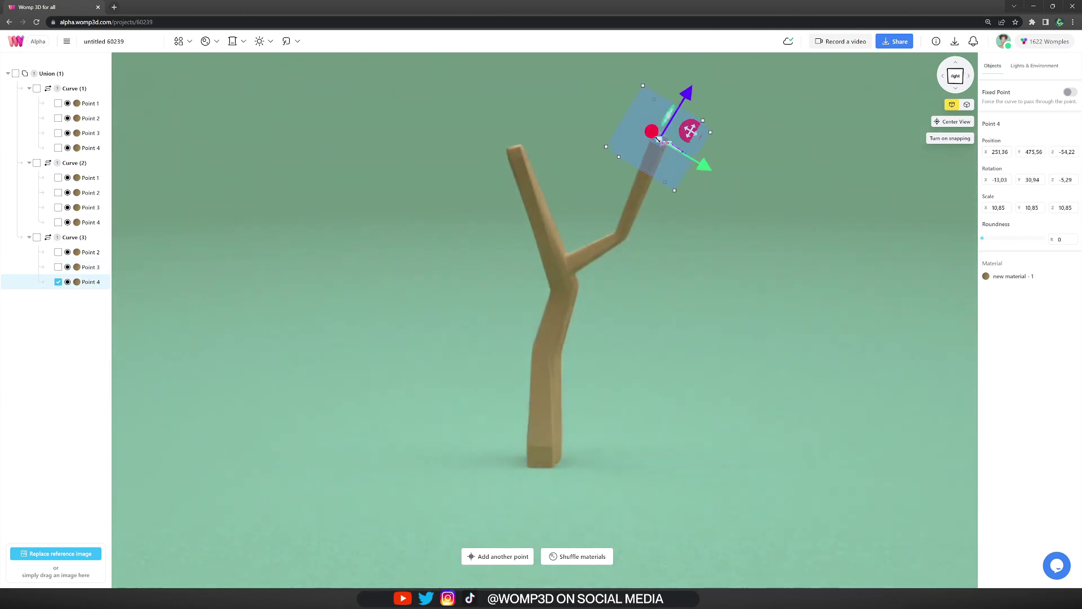
left_click_drag(717, 218, 557, 251)
left_click_drag(705, 173, 683, 132)
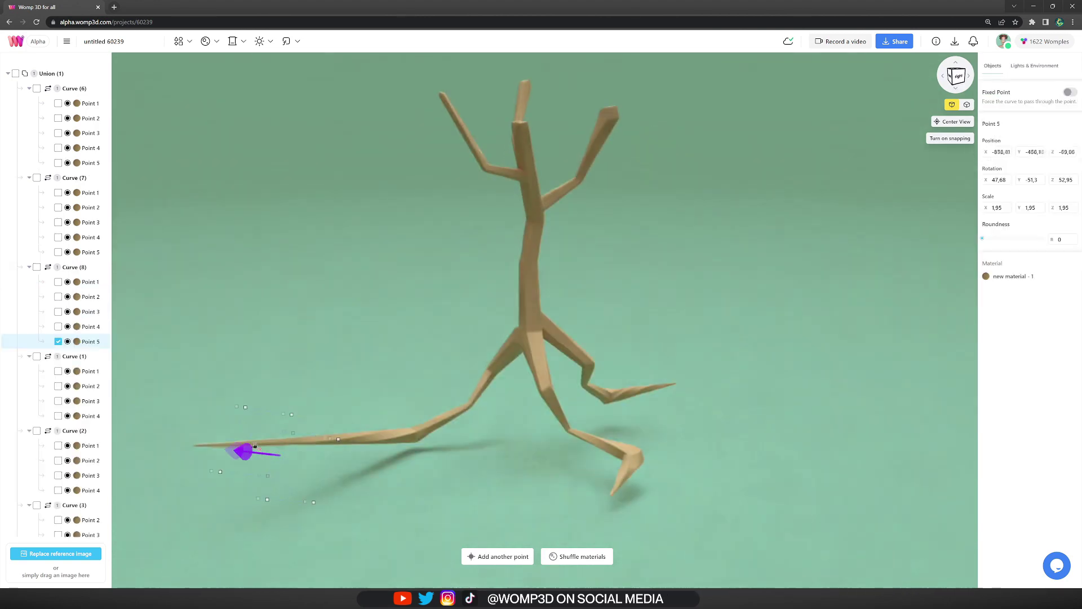
- Shorten the long root of Curve (8) by moving its end points closer to the trunk
left_click_drag(263, 432, 403, 430)
left_click(368, 440)
left_click(413, 435)
left_click(743, 444)
left_click_drag(743, 444, 631, 404)
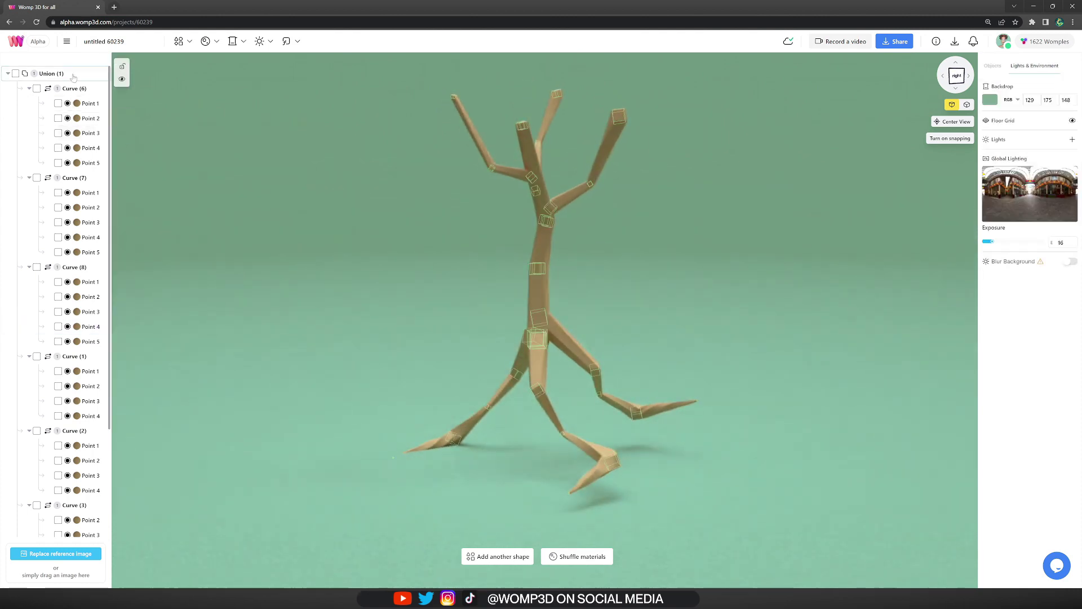
- Lower the whole Union (1) tree group slightly along the vertical axis
left_click(52, 74)
left_click_drag(555, 62, 556, 85)
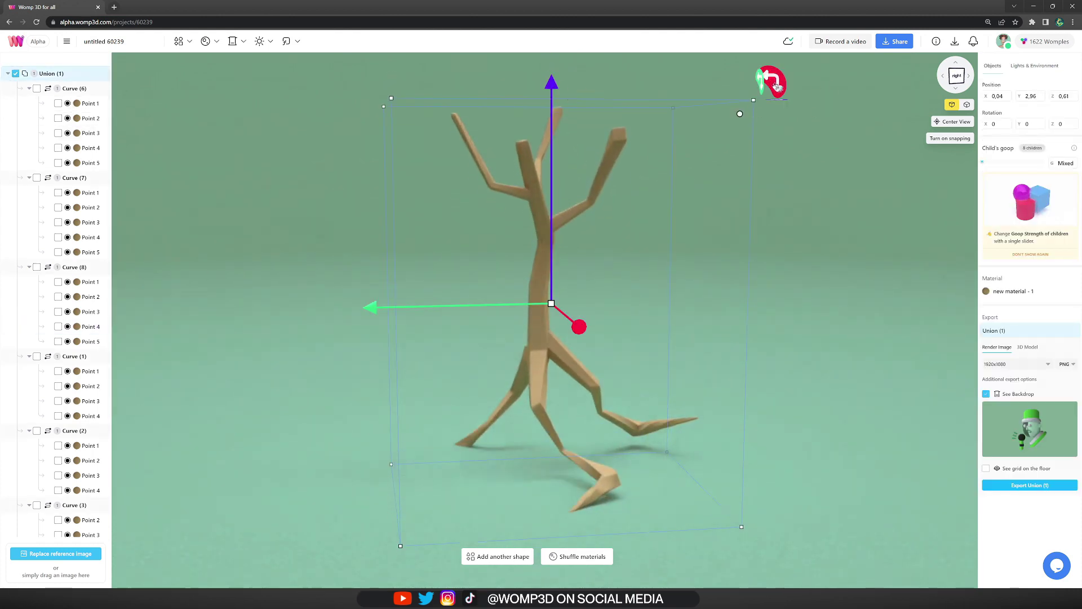
- Tilt the whole Union (1) tree group slightly about its X axis and lower it a little
left_click_drag(771, 81, 799, 113)
left_click_drag(528, 84, 531, 90)
left_click(695, 430)
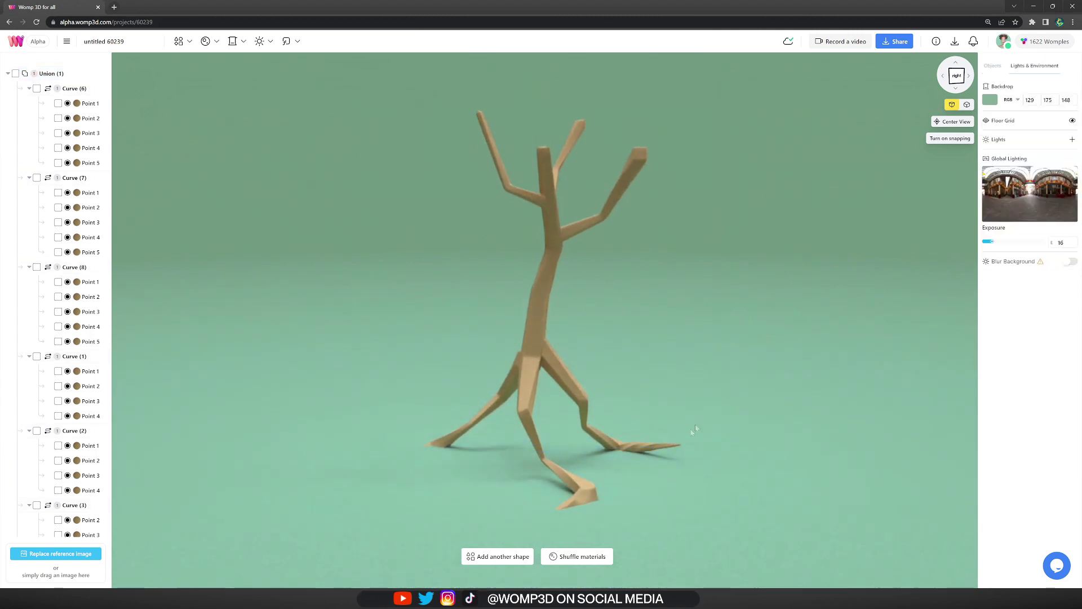
left_click(679, 447)
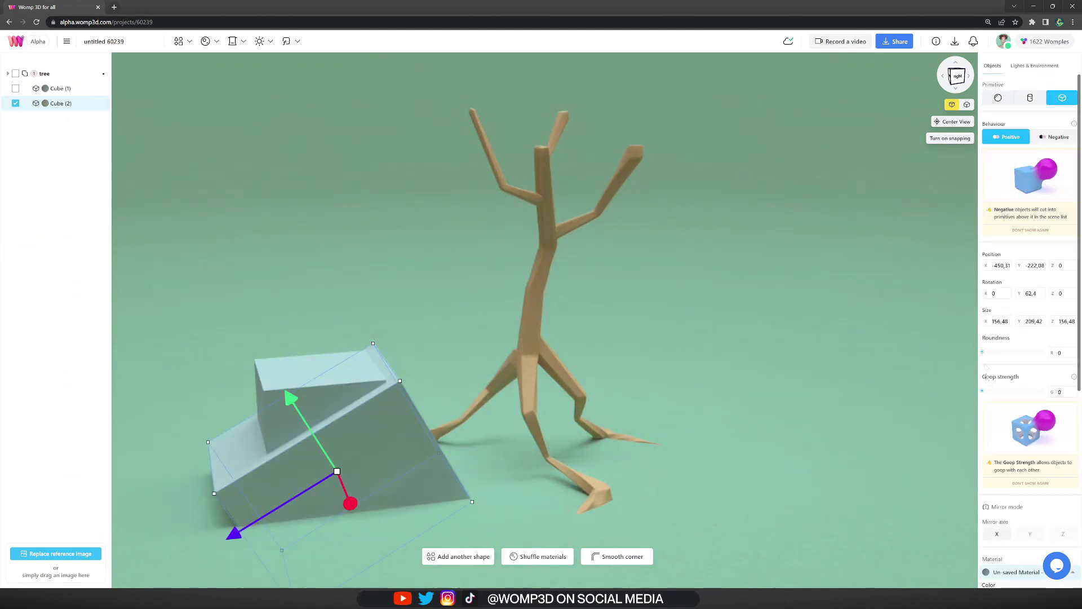
- Set the goop strength of Cube (2) to 178 and recolour it beige, RGB 202, 185, 159
left_click_drag(987, 393, 994, 394)
scroll(1017, 398, "down", 3)
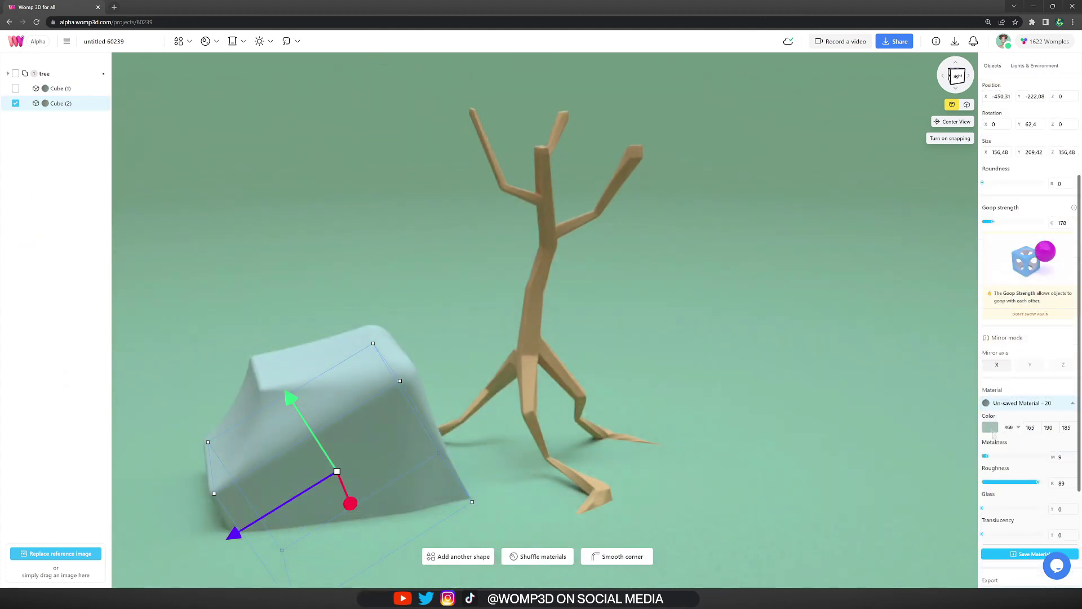
left_click(990, 427)
left_click_drag(896, 510, 892, 511)
left_click(908, 438)
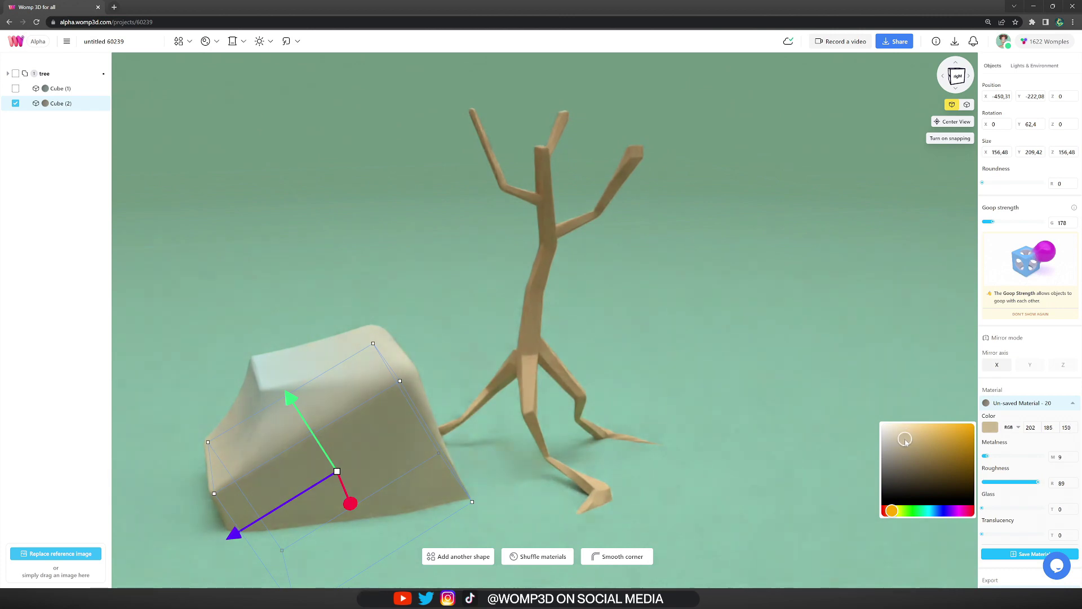
left_click(805, 441)
- Duplicate the tilted Cube (2), then move and rotate the copy to extend the rock shape
left_click(299, 392)
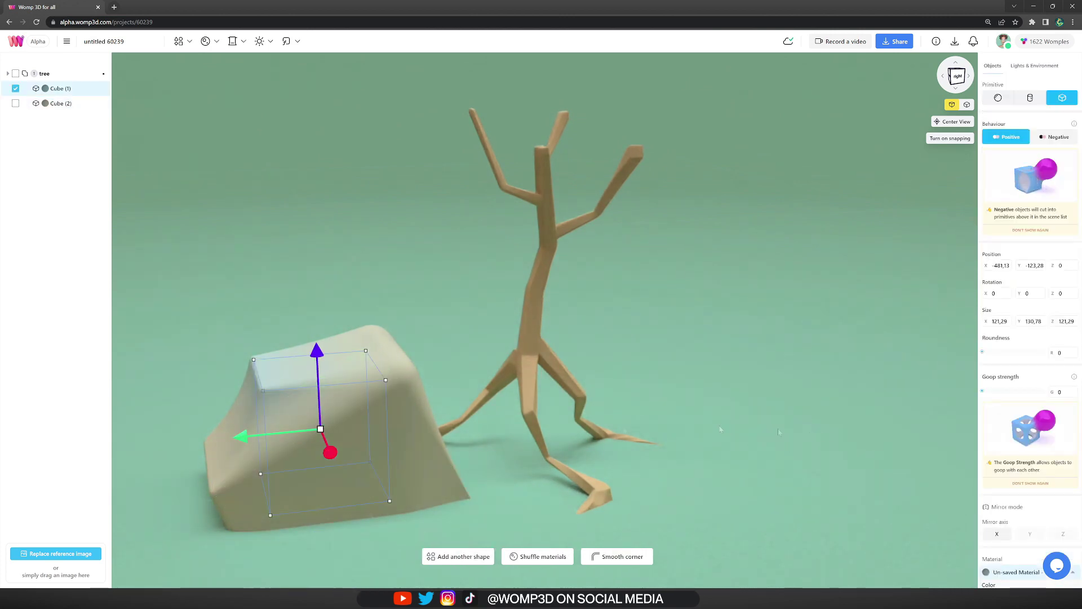
left_click(432, 467)
key("ctrl+c")
key("ctrl+v")
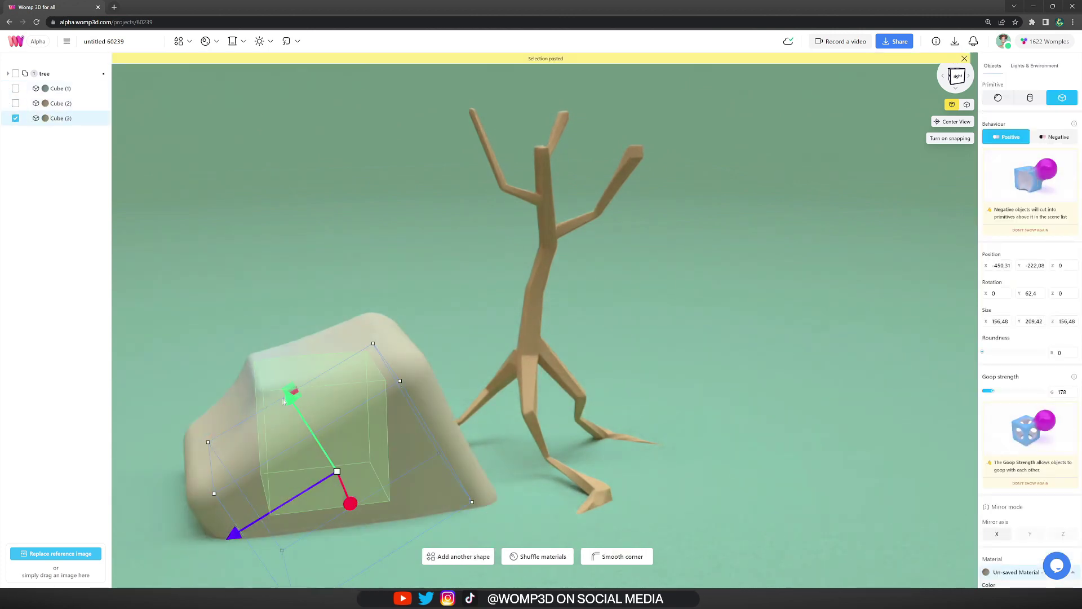
left_click_drag(289, 396, 274, 371)
left_click_drag(476, 472, 381, 534)
right_click_drag(597, 416, 682, 398)
scroll(631, 397, "down", 3)
left_click_drag(572, 365, 588, 383)
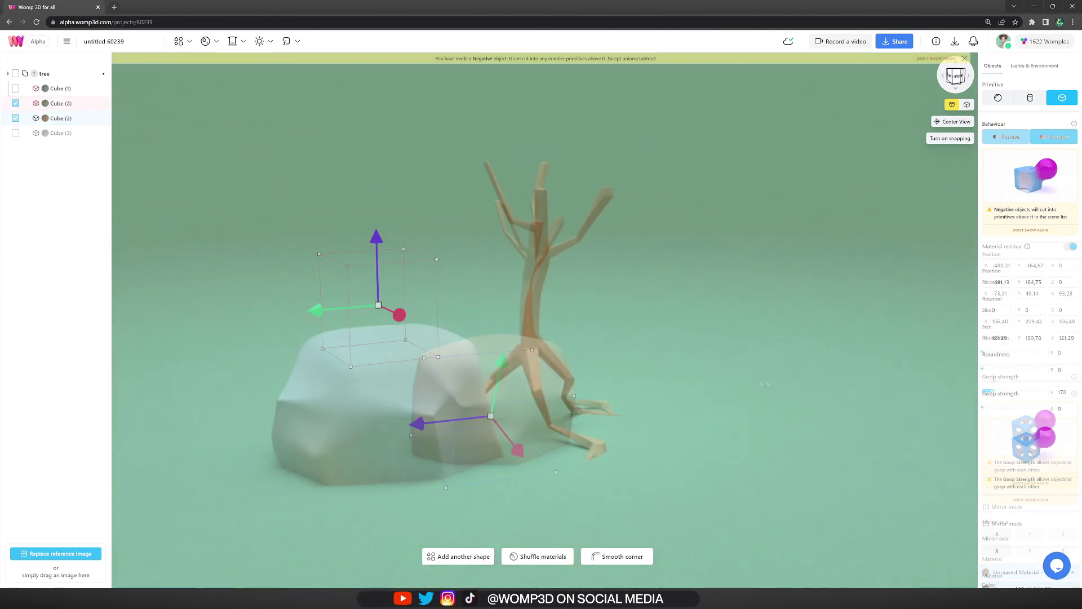
- Order the negative Cube (4) after Cube (3), enlarge it to about 232 by 200, and position it to cut the rock's top flat
left_click_drag(369, 241, 380, 283)
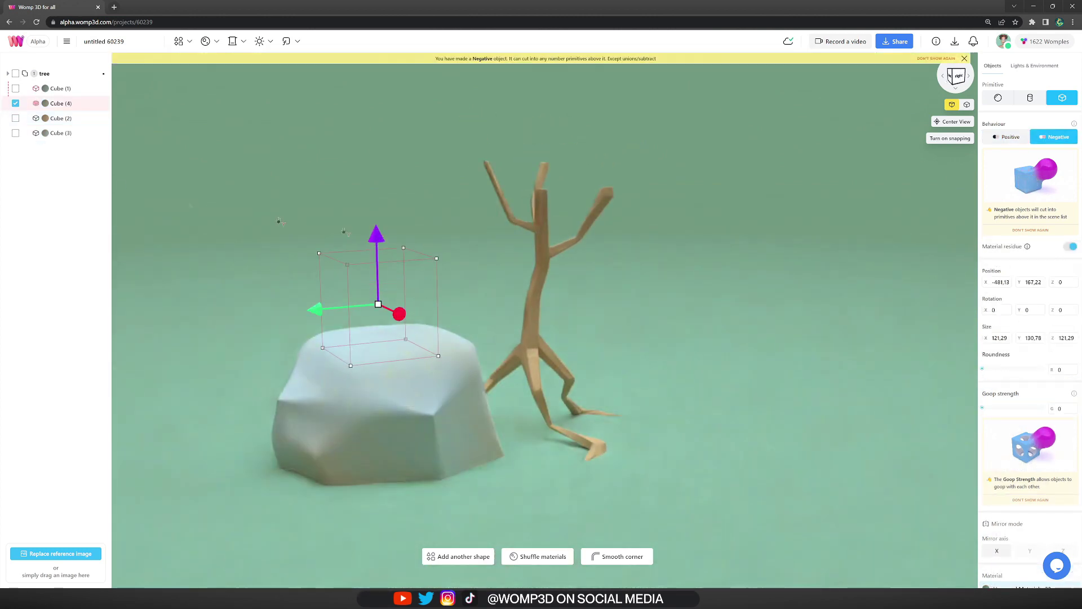
left_click_drag(68, 104, 72, 141)
left_click_drag(437, 307, 433, 237)
right_click_drag(483, 259, 486, 299)
left_click_drag(377, 275, 375, 238)
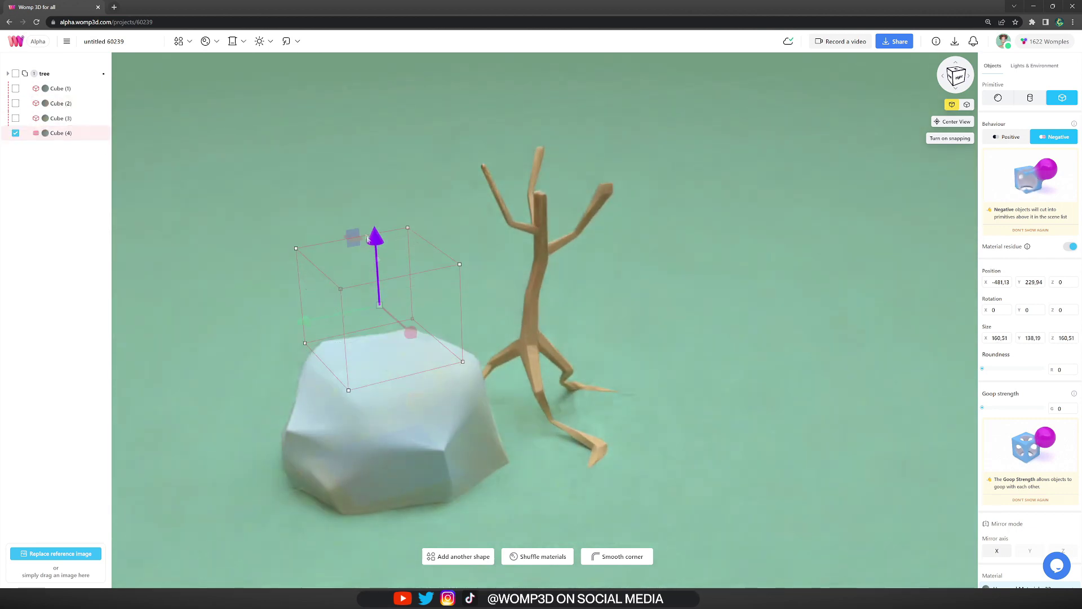
left_click_drag(463, 362, 499, 387)
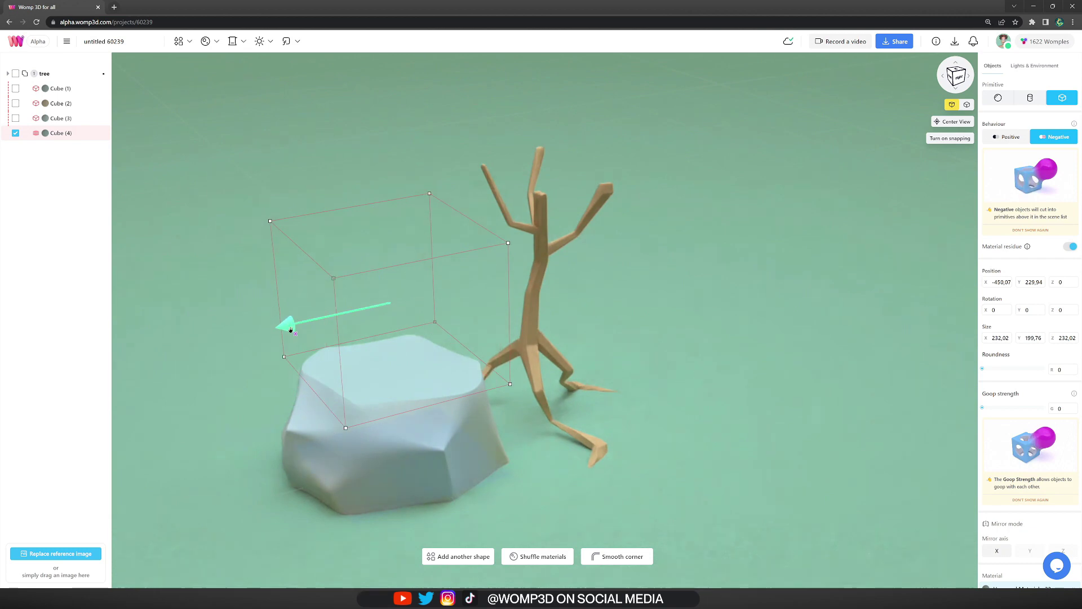
left_click(79, 108)
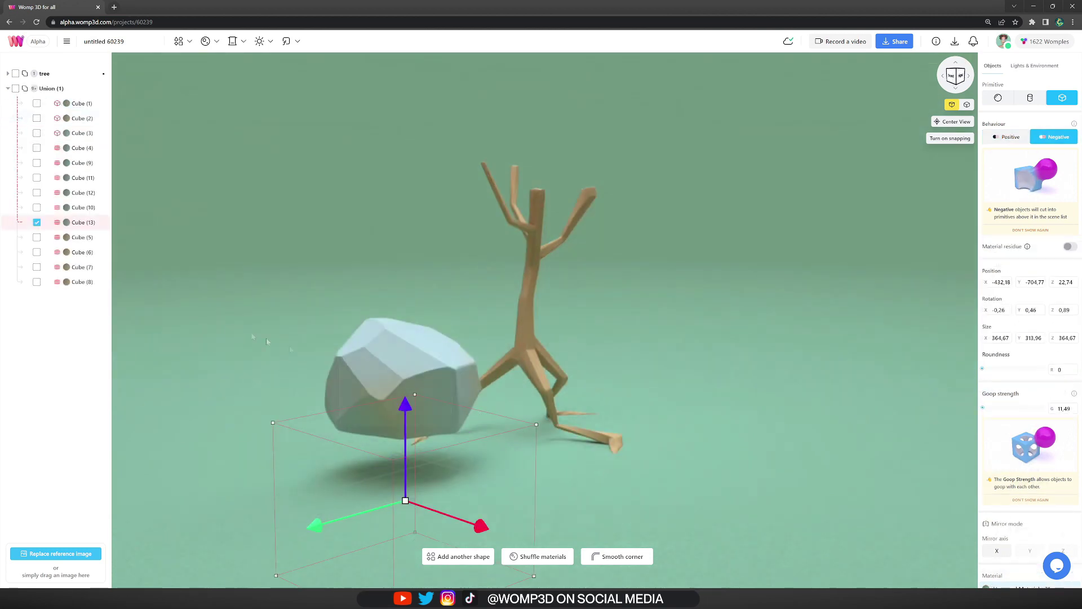
- Rename the group of rock cubes as rock and collapse its list of children
left_click(231, 333)
double_click(50, 89)
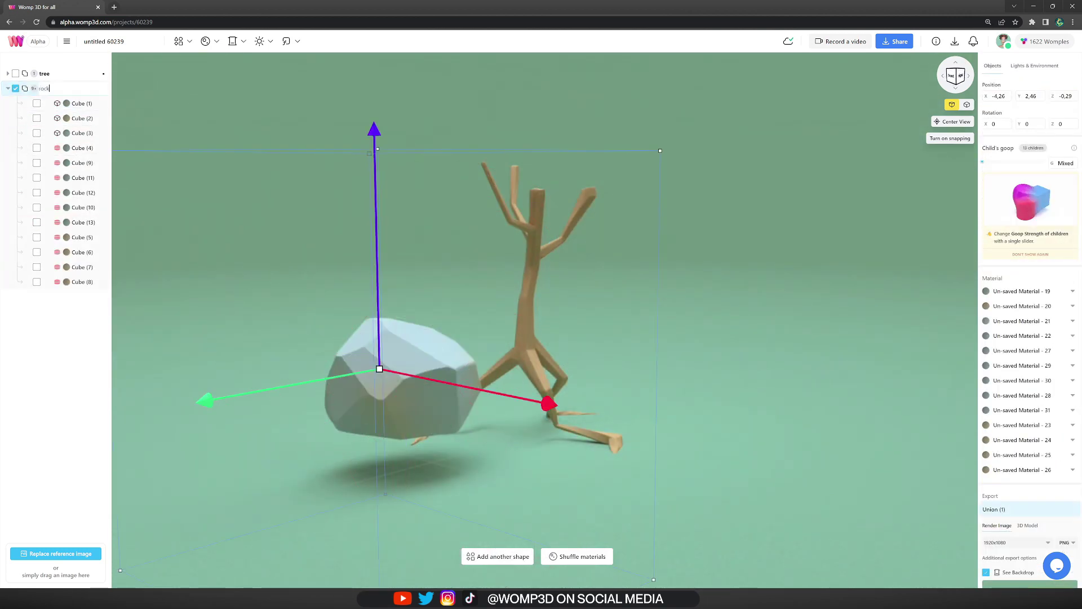
left_click(7, 89)
- Move the rock group beneath the tree's roots, sink it into the floor, and scale it down slightly
left_click_drag(357, 350, 525, 246)
left_click_drag(497, 129, 502, 198)
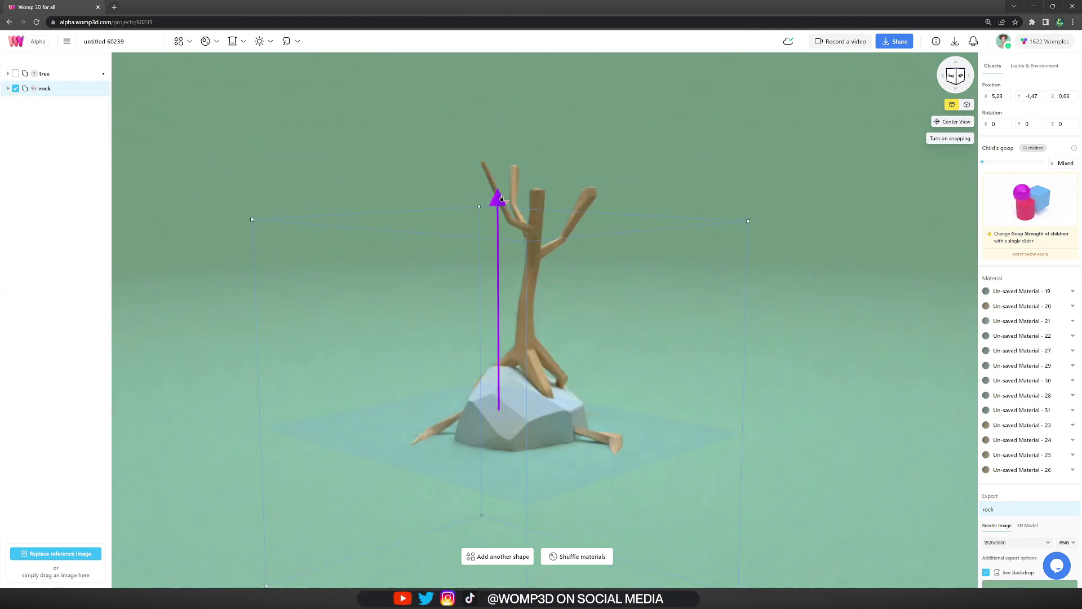
left_click_drag(365, 442, 378, 439)
left_click_drag(512, 407, 510, 413)
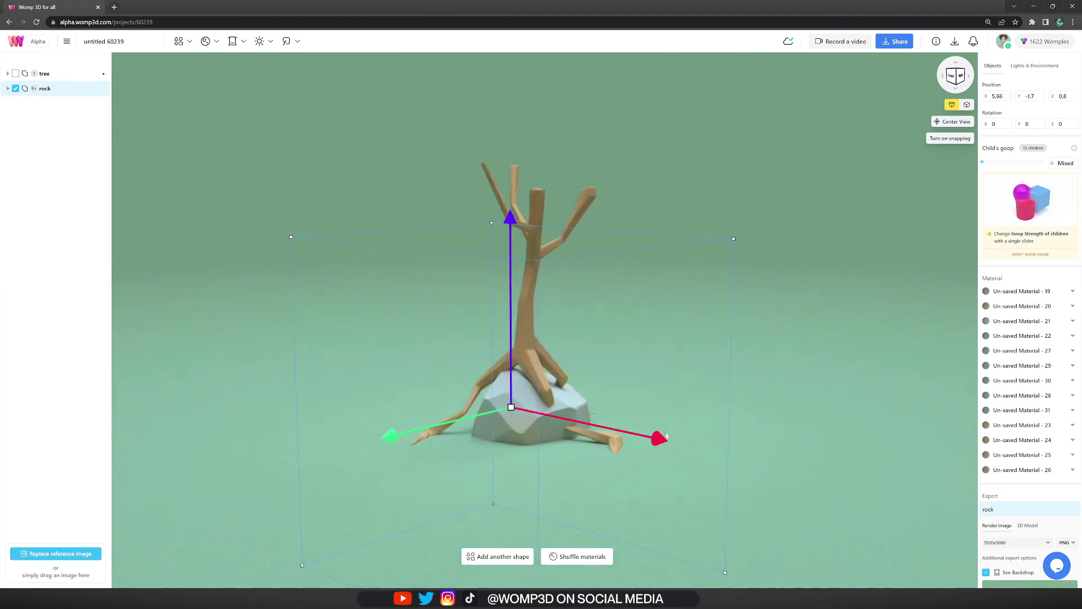
left_click_drag(662, 436, 648, 432)
- Fine-tune the rock group's position so it sits between the spread roots
left_click(563, 473)
left_click_drag(650, 369, 759, 371)
left_click(46, 88)
left_click_drag(686, 512, 680, 522)
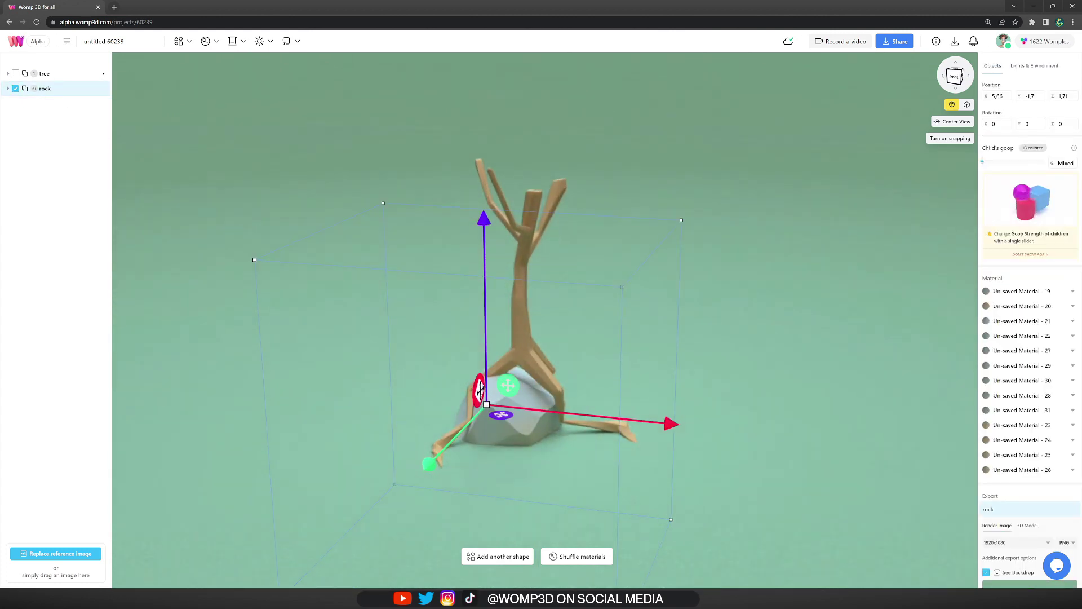
left_click_drag(485, 402, 479, 397)
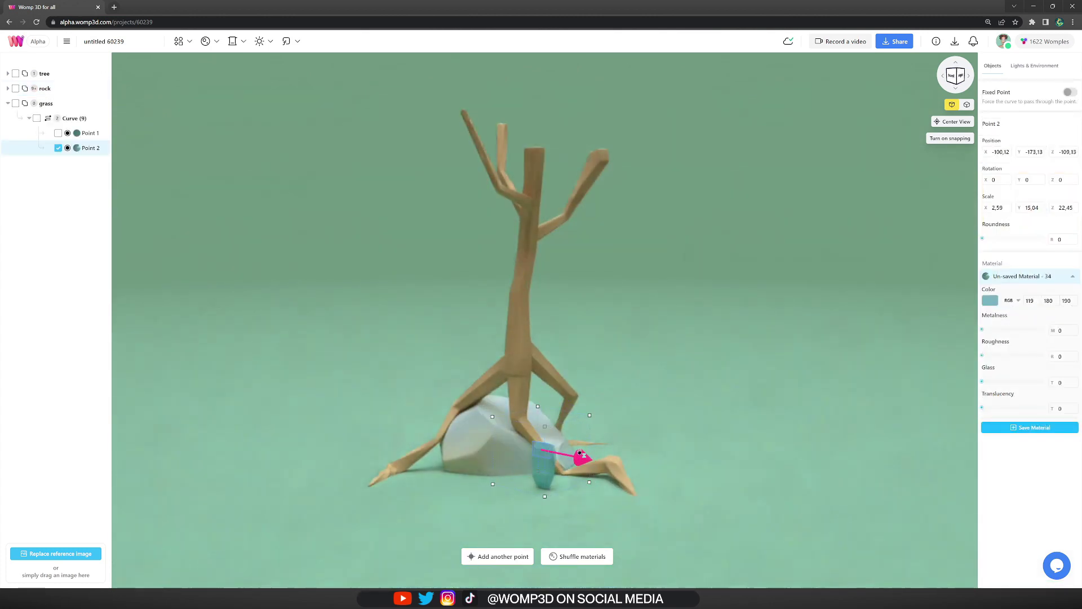
- Set the goop strength of the grass blade Curve (9) to 0 and raise its density to 250
left_click(101, 118)
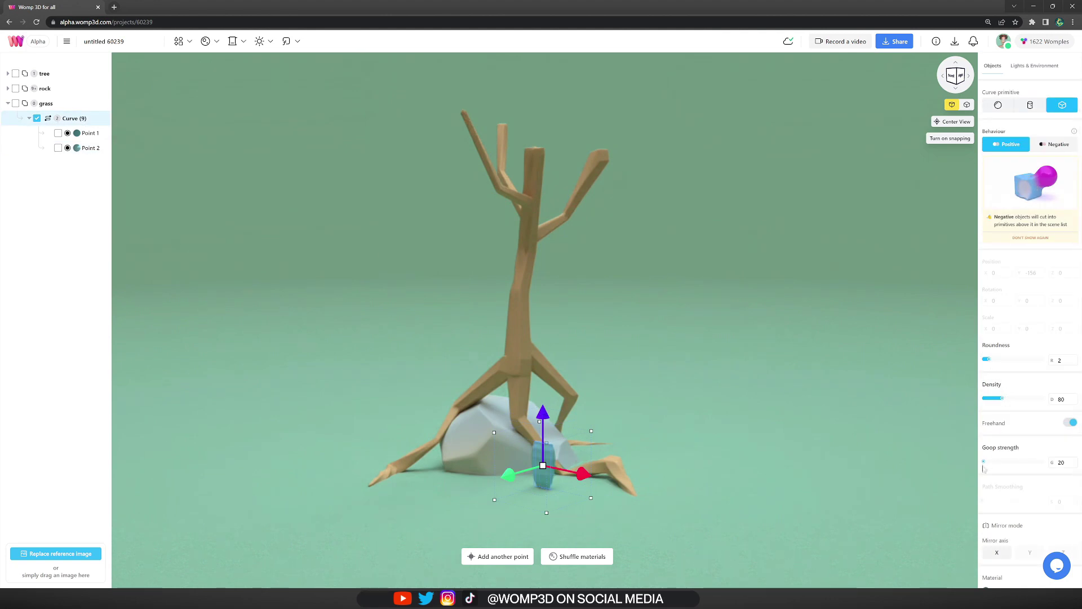
left_click_drag(1001, 398, 1031, 402)
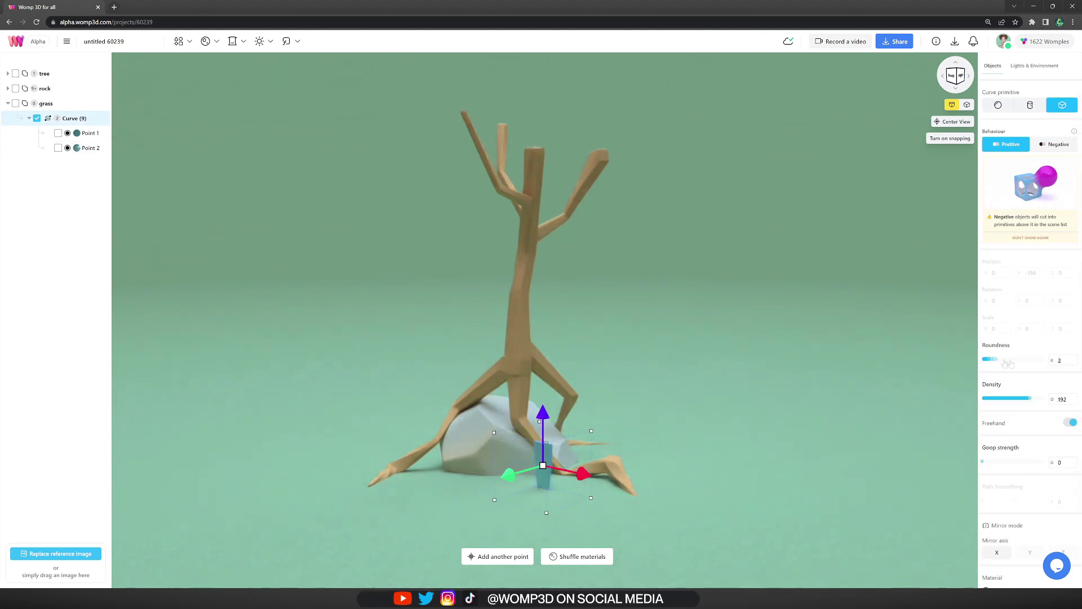
left_click_drag(1039, 360, 985, 396)
left_click(879, 392)
- Adjust the end points of the grass blade so that it tapers towards its base
right_click_drag(789, 410, 838, 414)
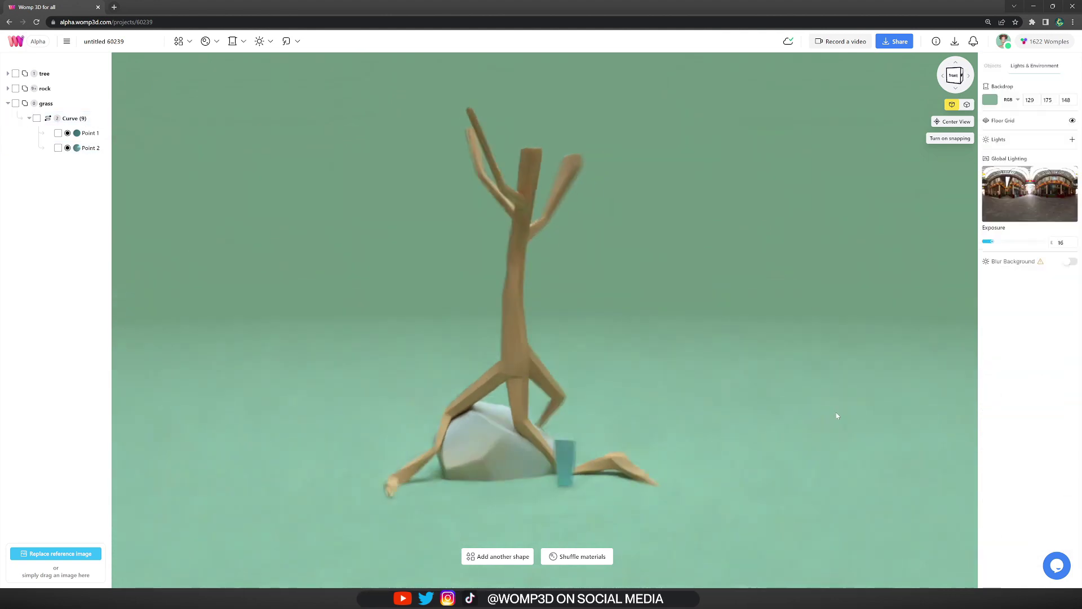
left_click(560, 453)
mouse_move(631, 417)
right_mouse_down()
mouse_move(571, 406)
mouse_move(625, 421)
right_mouse_up()
left_click(518, 460)
left_click(561, 478)
left_click_drag(557, 430, 558, 427)
left_click(695, 440)
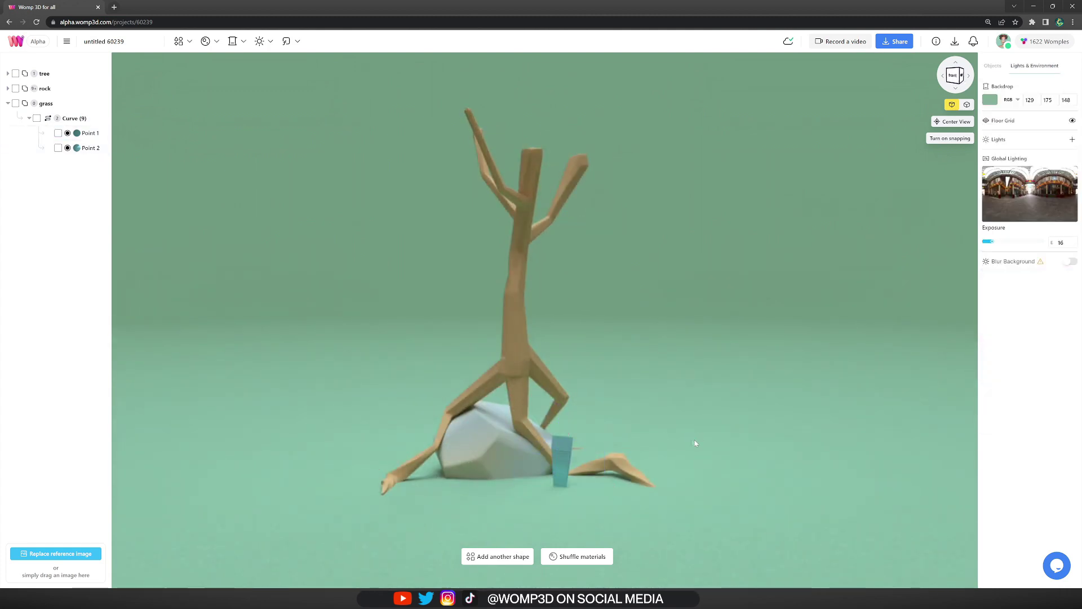
- Recolour the grass blade green and place copies of it beside the tree's roots
left_click(562, 447)
left_click(991, 302)
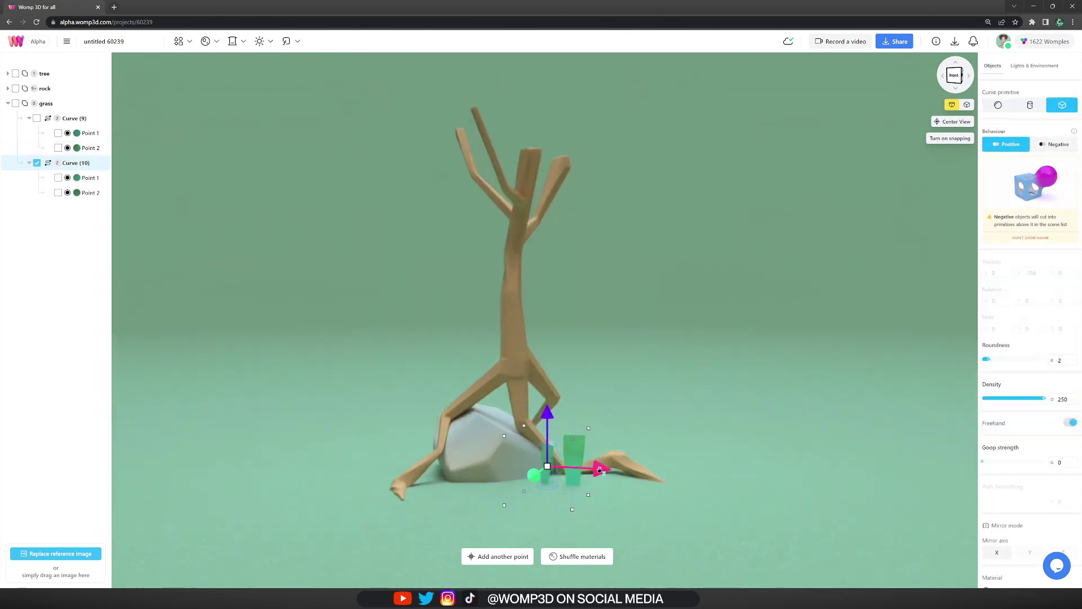
key("ctrl+v")
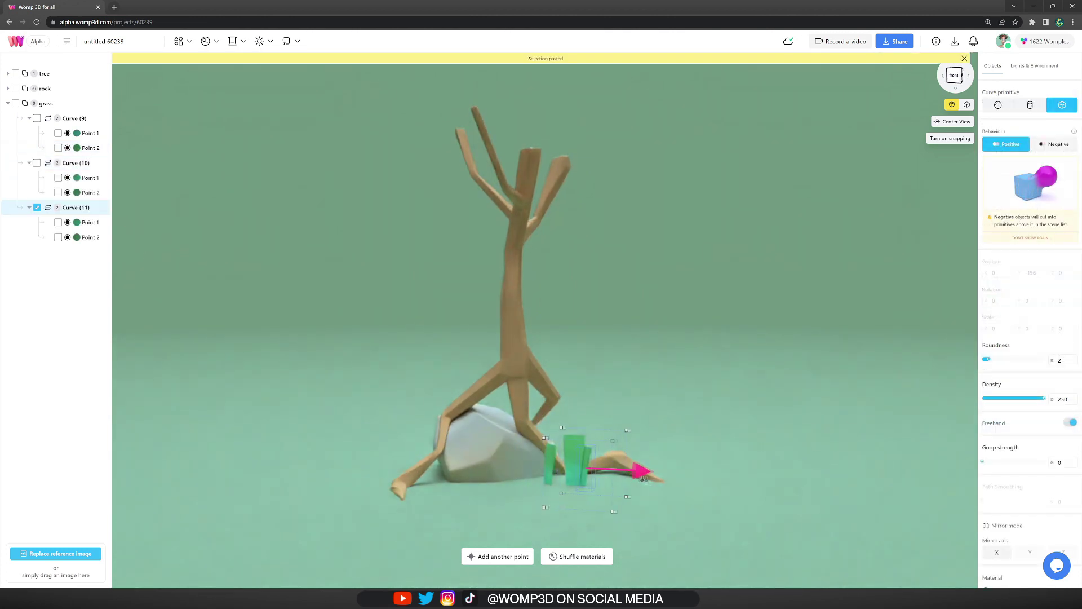
left_click_drag(652, 502, 639, 343)
left_click_drag(708, 445, 745, 490)
left_click_drag(664, 498, 645, 492)
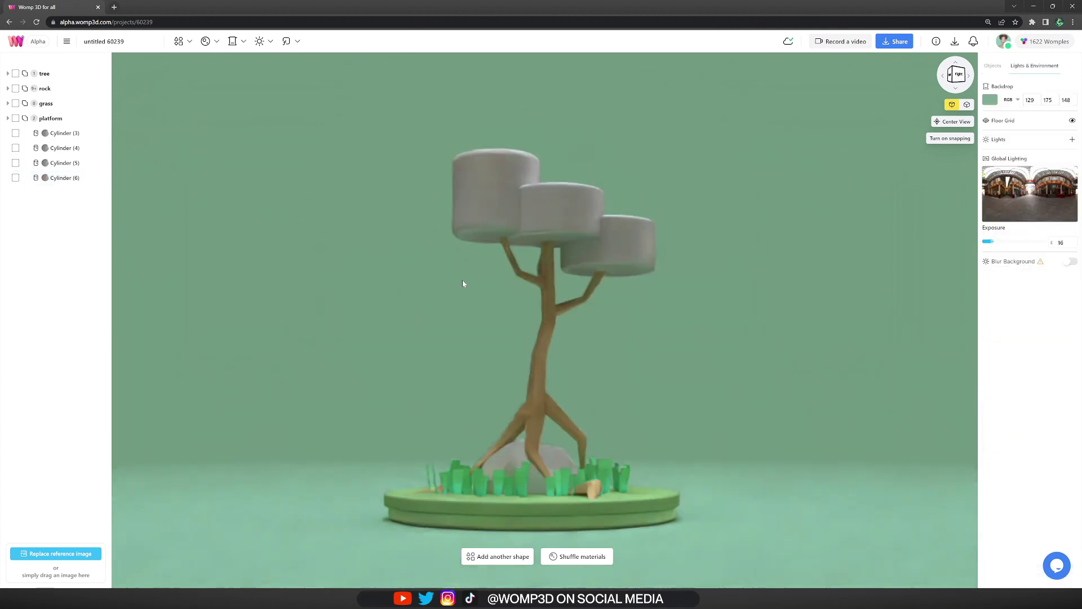
- Adjust the foliage cylinders on top of the tree, widening Cylinder (5)
left_click(554, 191)
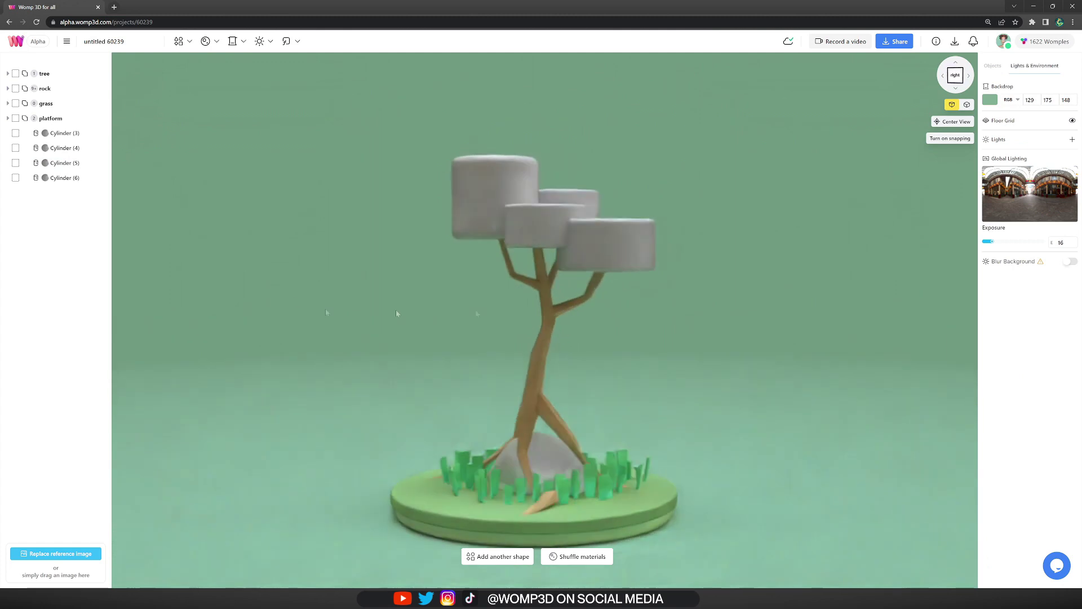
left_click_drag(396, 314, 679, 265)
left_click(602, 236)
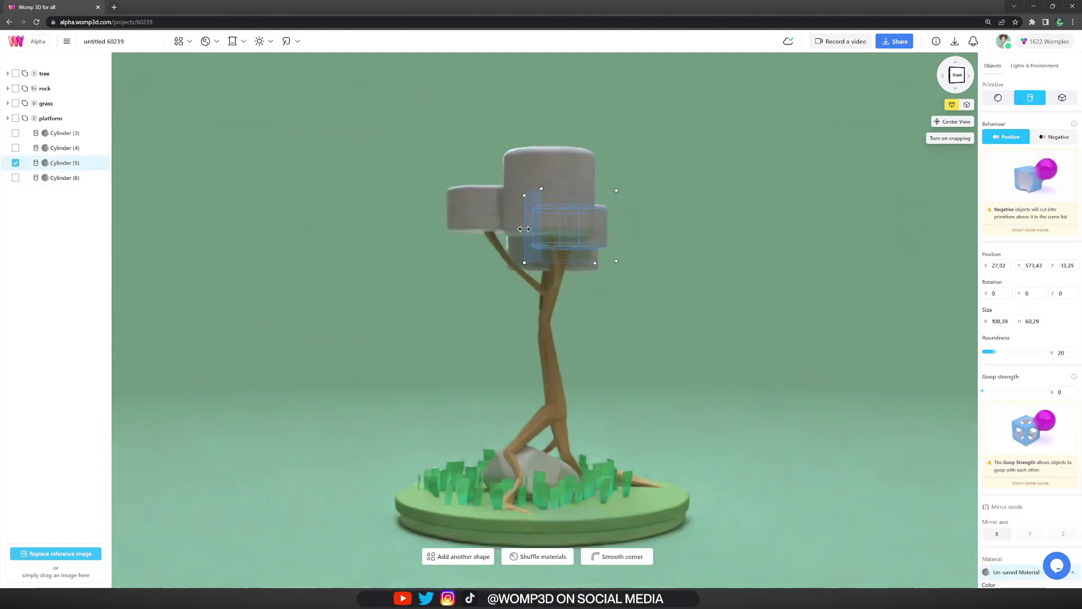
left_click_drag(549, 227, 530, 227)
left_click(759, 283)
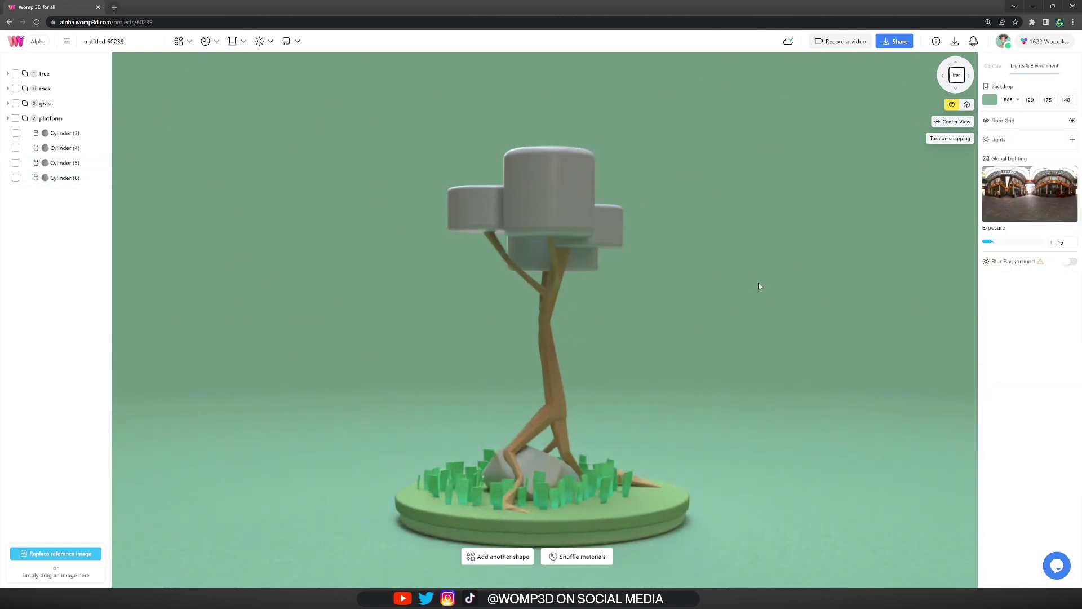
- Duplicate one of the foliage cylinders and shift the copy outward to fill out the crown
left_click_drag(759, 283, 953, 299)
left_click_drag(699, 294, 750, 361)
left_click(602, 239)
key("ctrl+v")
left_click_drag(620, 269, 643, 272)
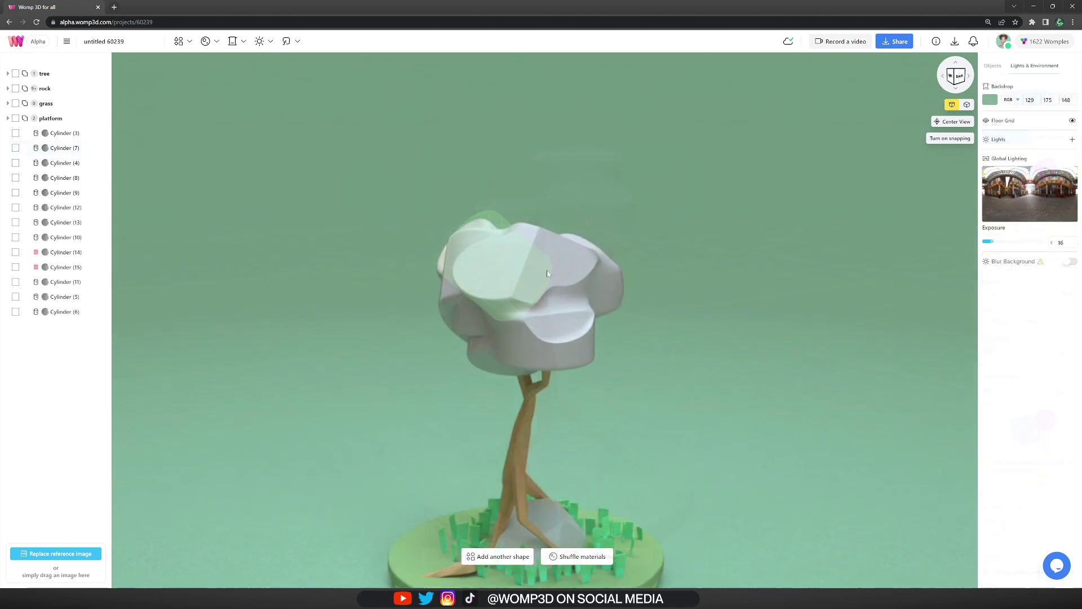
- Duplicate the negative cylinder, then move and rotate the copy to carve a facet into the side of the foliage
left_click(547, 269)
left_click_drag(598, 203, 591, 211)
key("ctrl+v")
left_click_drag(725, 295, 789, 333)
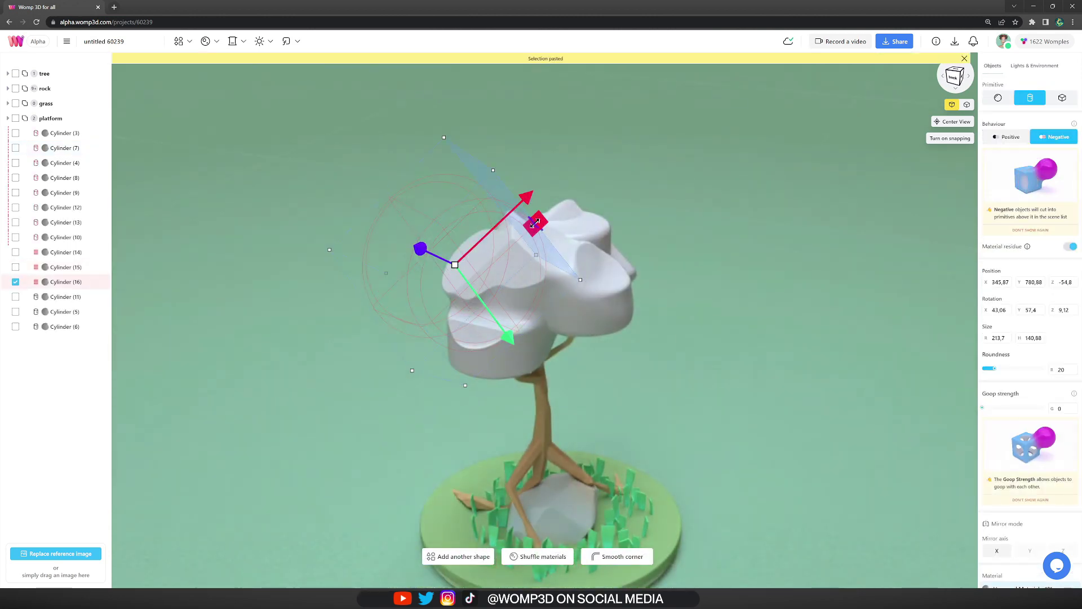
left_click_drag(537, 222, 572, 212)
left_click_drag(750, 316, 637, 319)
left_click_drag(479, 287, 515, 321)
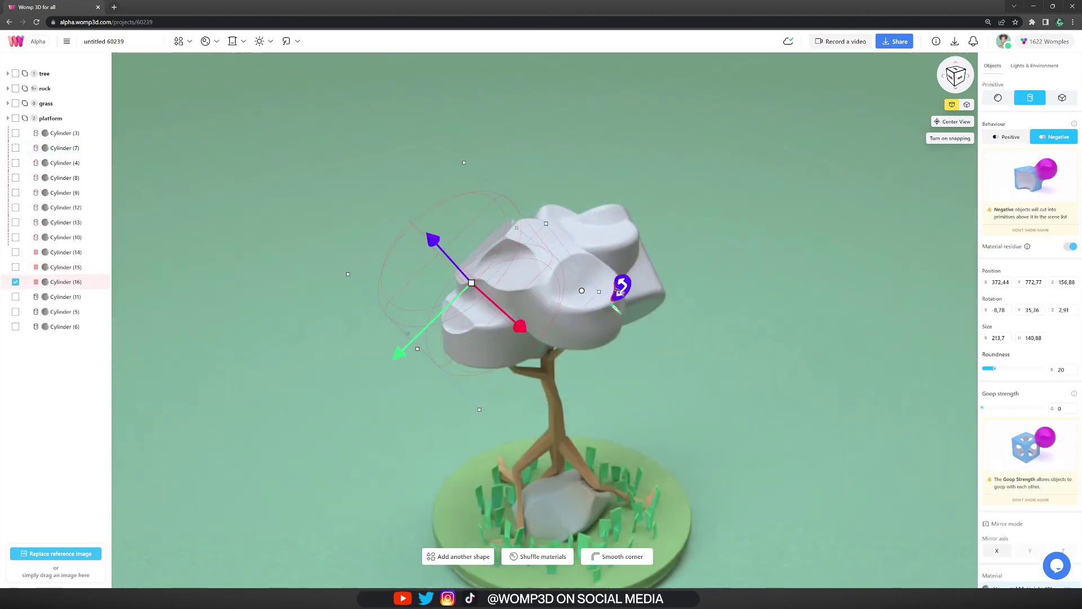
left_click_drag(621, 289, 490, 140)
left_click_drag(705, 282, 761, 307)
left_click_drag(488, 222, 494, 232)
- Paste two more negative cylinders, rotating and moving each one to cut further facets into the crown
key("ctrl+v")
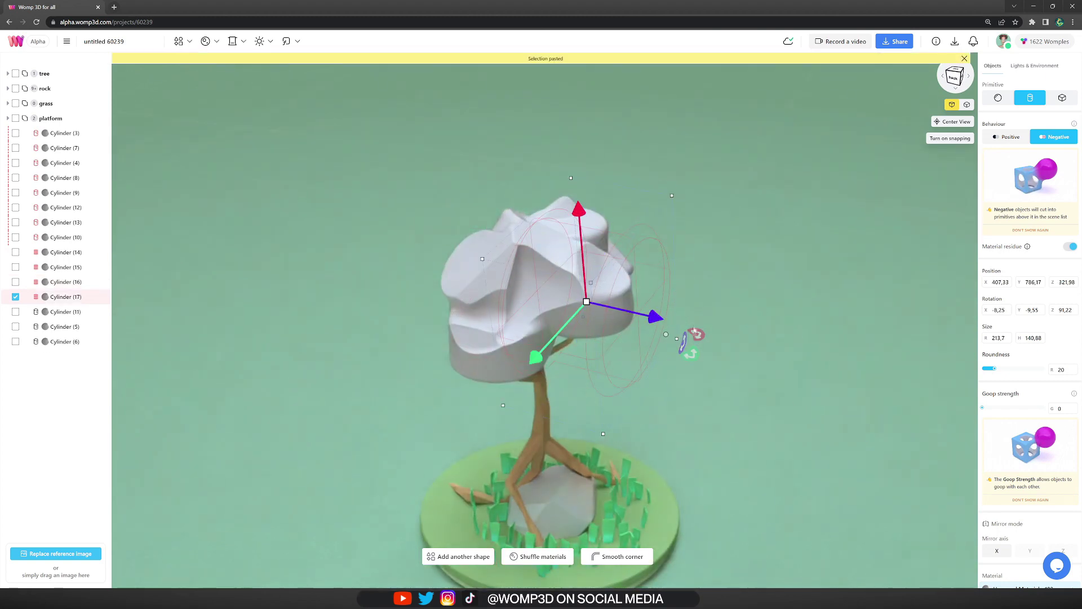
left_click_drag(692, 352, 723, 298)
key("ctrl+c")
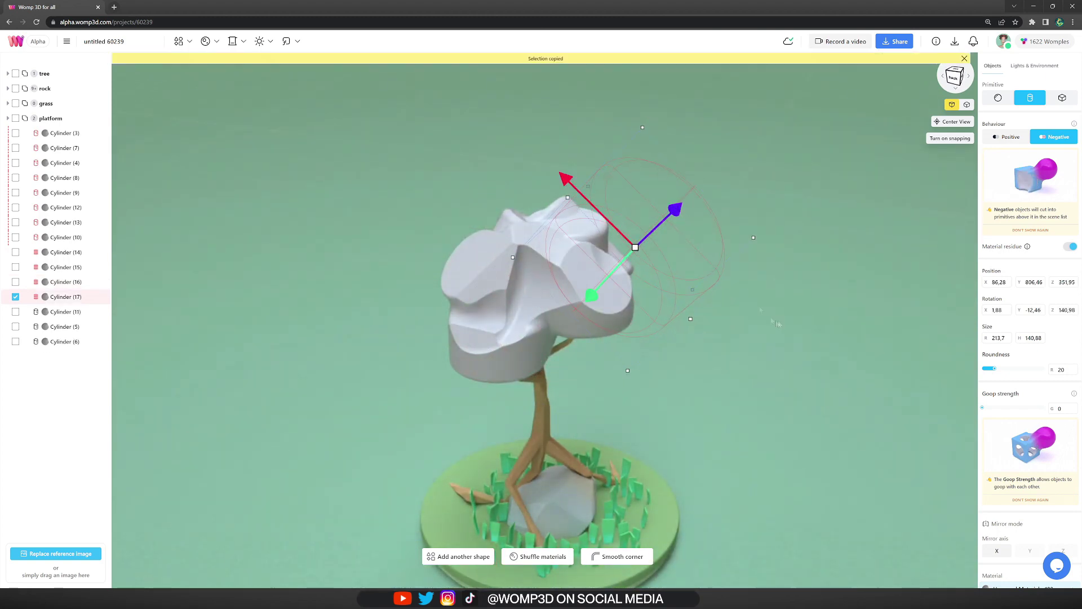
key("ctrl+v")
left_click_drag(774, 239, 659, 322)
left_click_drag(588, 201, 639, 250)
left_click_drag(749, 254, 715, 284)
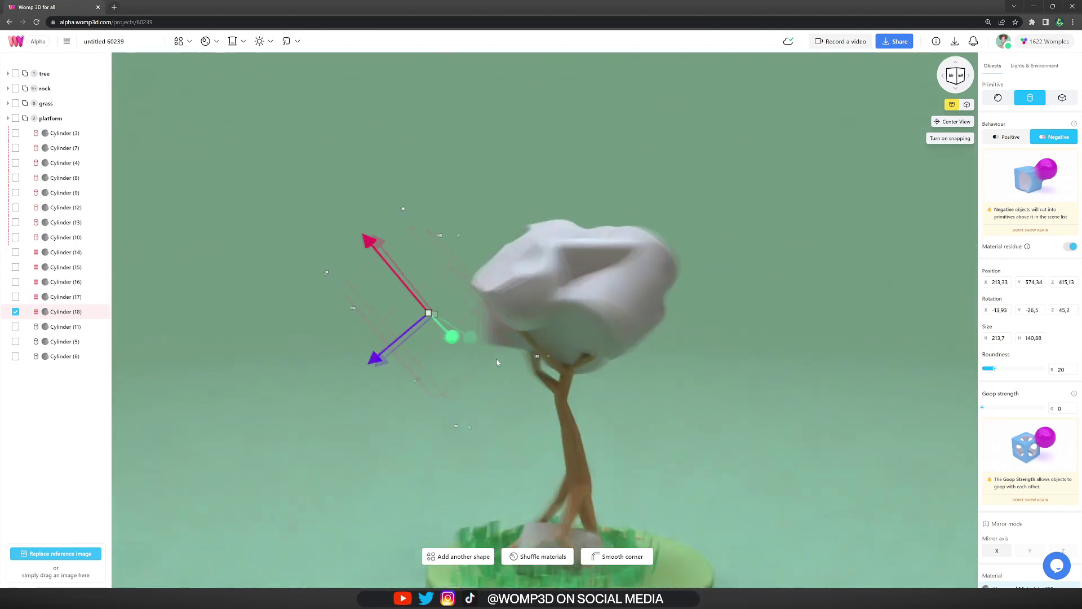
- Paste additional negative cylinders and position them to carve the remaining sides of the foliage
key("ctrl+v")
left_click_drag(383, 353, 411, 350)
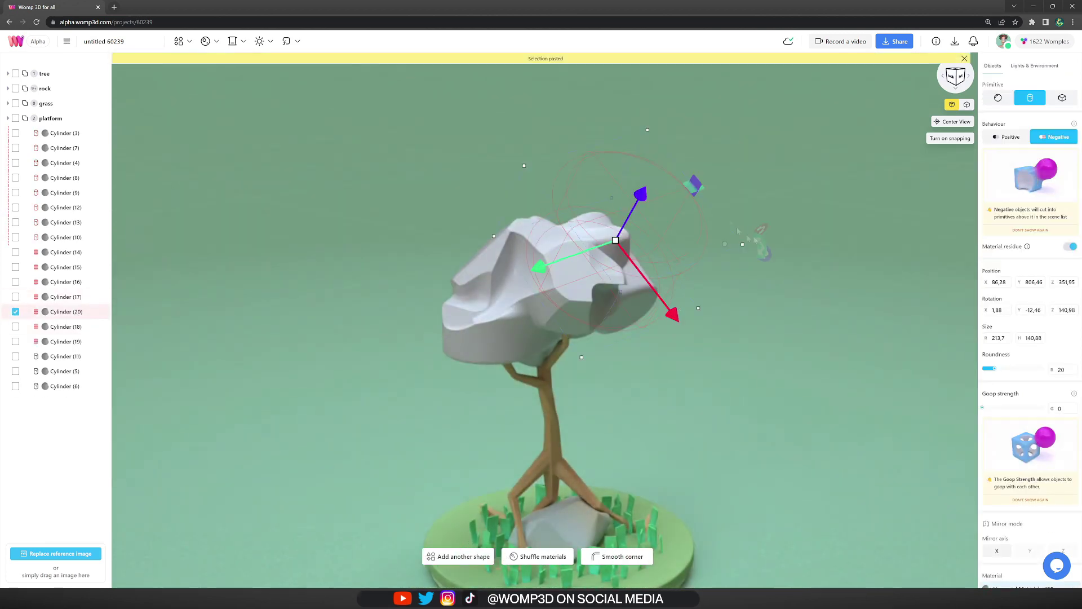
left_click_drag(926, 326, 885, 324)
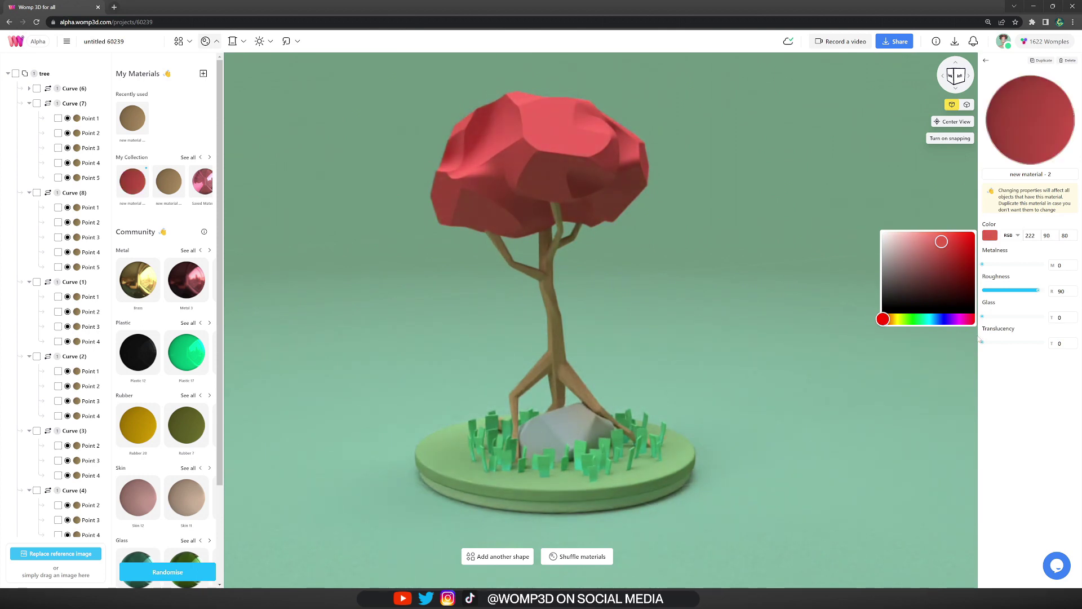
- Change the scene's global lighting to the shanghai_bund environment
left_click(260, 41)
left_click(144, 407)
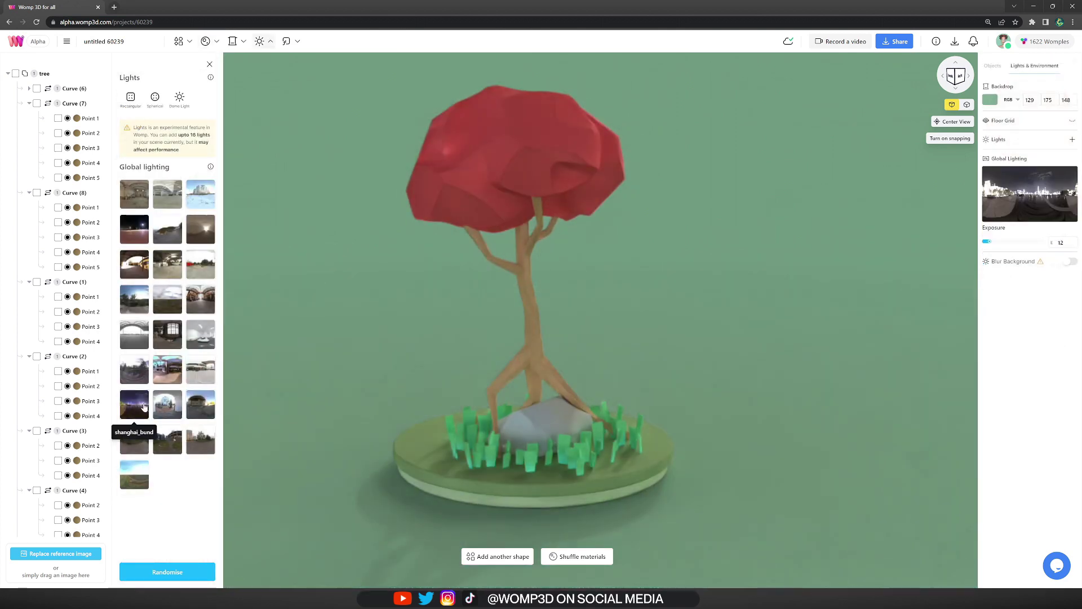
- Try the remaining global lighting environments, keep wasteland_clouds, and set the exposure to 11
left_click(138, 439)
left_click(170, 441)
left_click(203, 442)
left_click(134, 469)
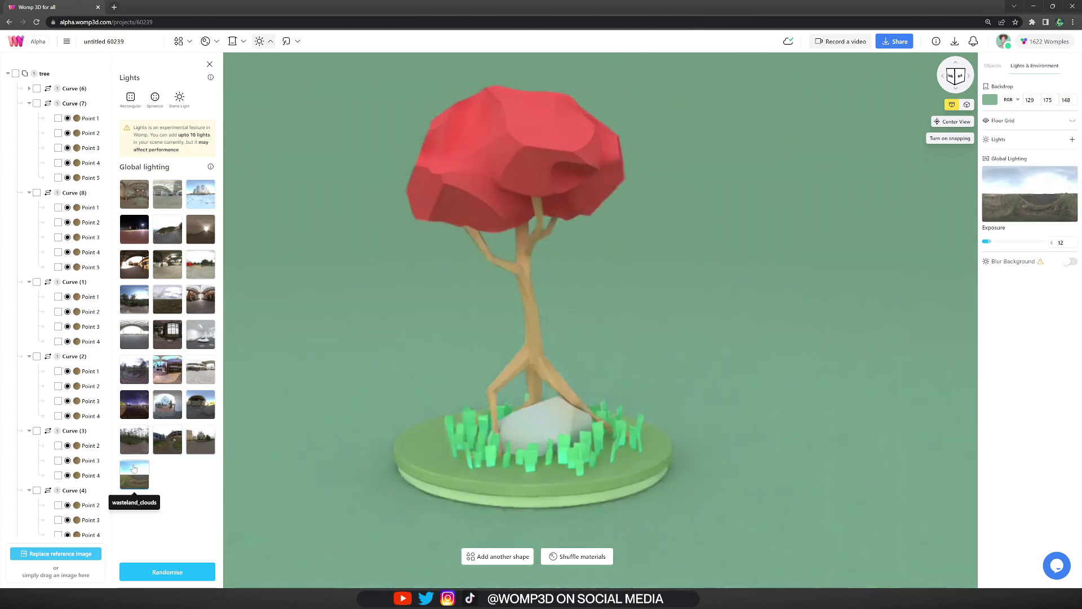
left_click_drag(993, 244, 991, 246)
left_click(534, 230)
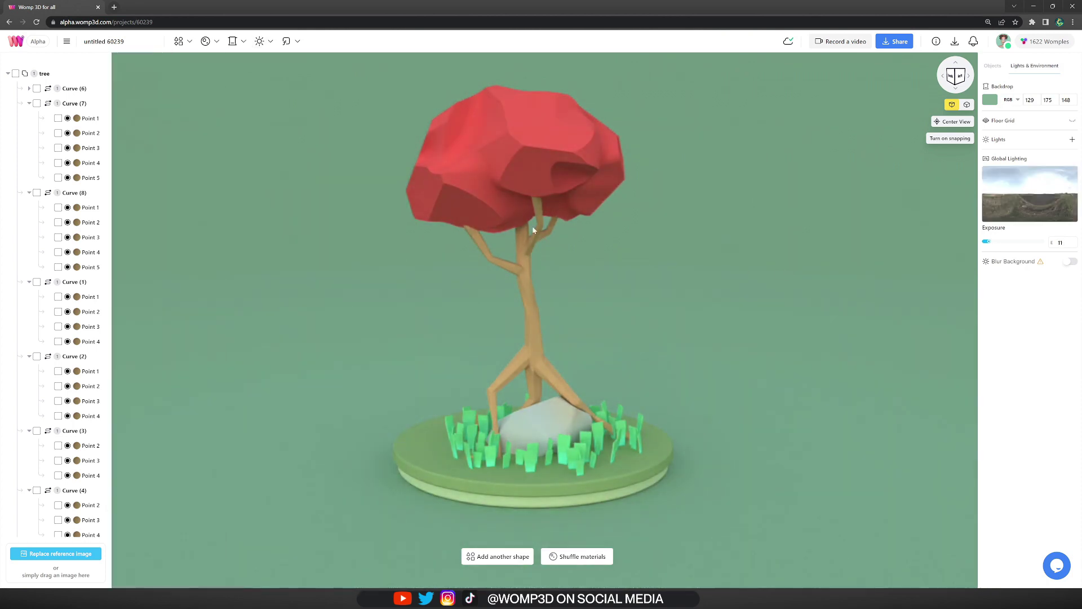
- Create a new muted blue backdrop colour with RGB values 140, 149, 193
left_click(233, 41)
left_click(134, 177)
left_click(277, 78)
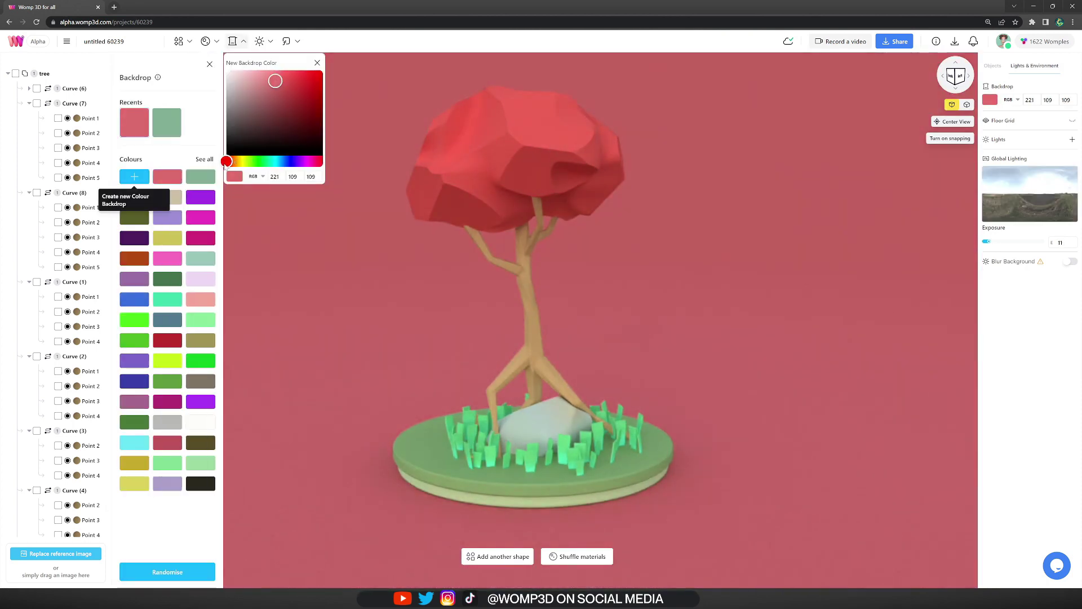
left_click_drag(225, 162, 287, 161)
mouse_move(265, 87)
left_mouse_down()
mouse_move(252, 90)
mouse_move(295, 85)
mouse_move(253, 91)
left_mouse_up()
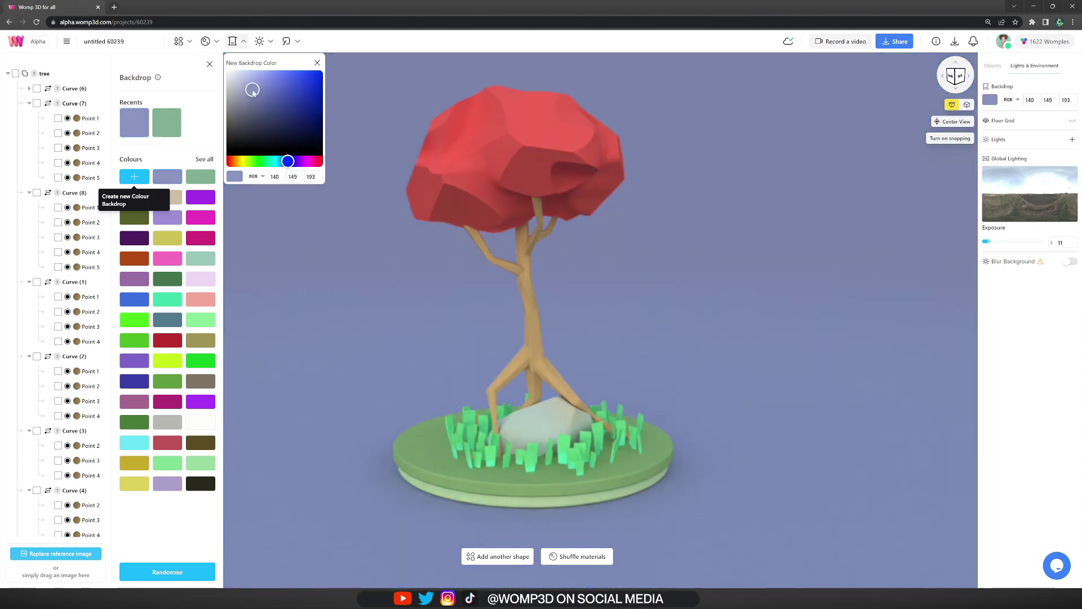
left_click(210, 65)
- Add a rectangular light with luminance 91 and rotate it to 92.67 degrees on X so it faces down
left_click(260, 41)
left_click(131, 100)
left_click(210, 64)
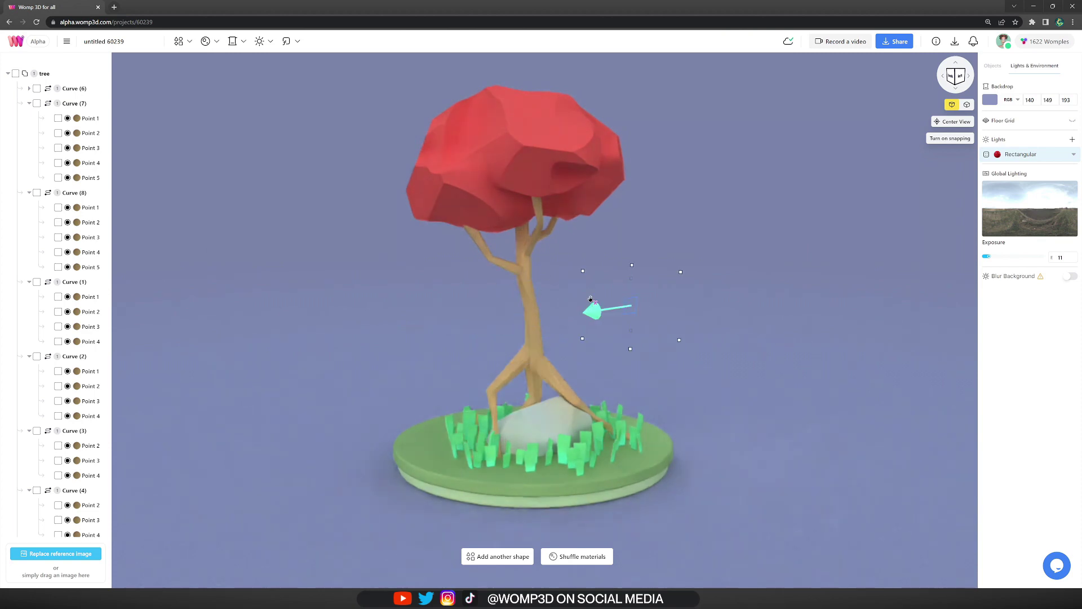
left_click(1074, 154)
left_click_drag(1021, 268, 1038, 267)
left_click_drag(680, 302, 619, 345)
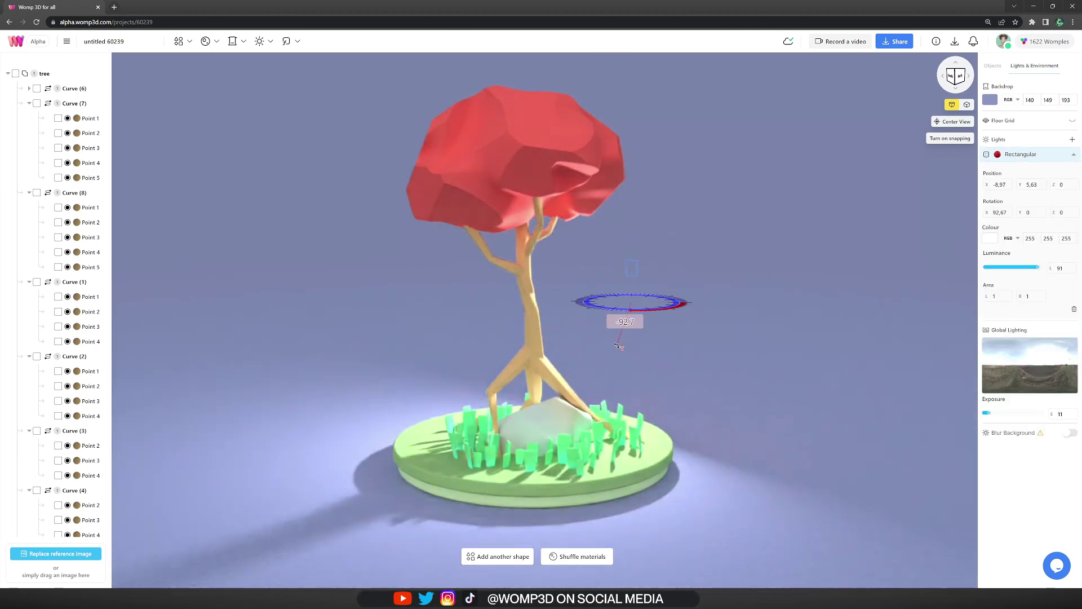
- Raise the rectangular light to the foliage at about -6.65, 12.86, -0.48 and tilt it to about 34.96 degrees on Z
key("ctrl+z")
right_click_drag(728, 231, 696, 229)
left_click_drag(725, 217, 683, 195)
left_click_drag(646, 220, 569, 127)
right_click_drag(671, 225, 696, 217)
mouse_move(555, 201)
left_mouse_down()
mouse_move(580, 179)
mouse_move(569, 185)
left_mouse_up()
- Set the rectangular light's colour to yellow, RGB 244, 239, 63
left_click(990, 239)
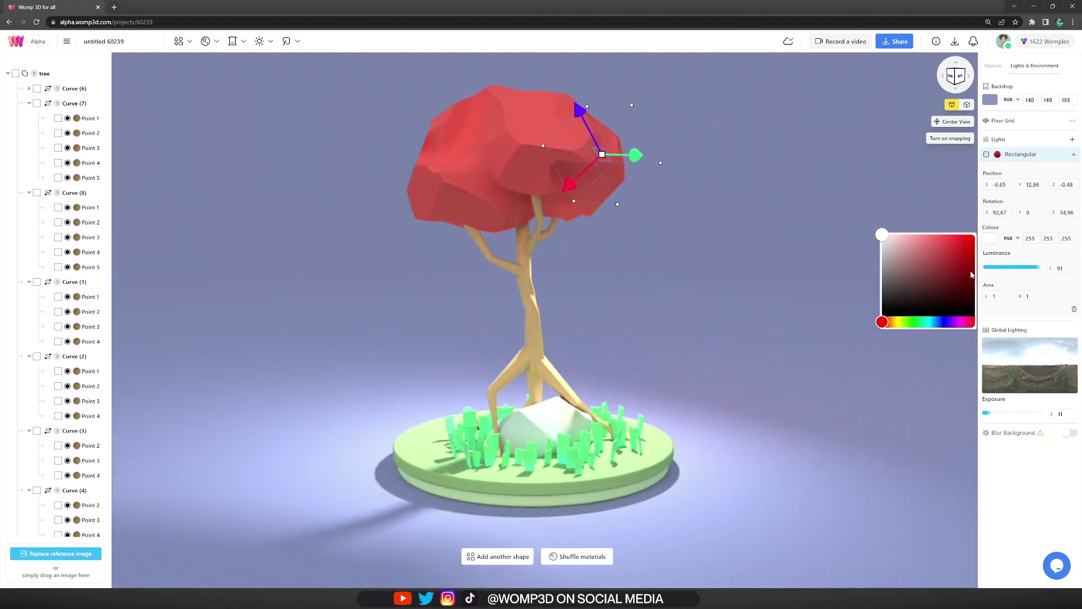
left_click(894, 322)
left_click(950, 238)
mouse_move(891, 326)
left_mouse_down()
mouse_move(971, 324)
mouse_move(898, 324)
left_mouse_up()
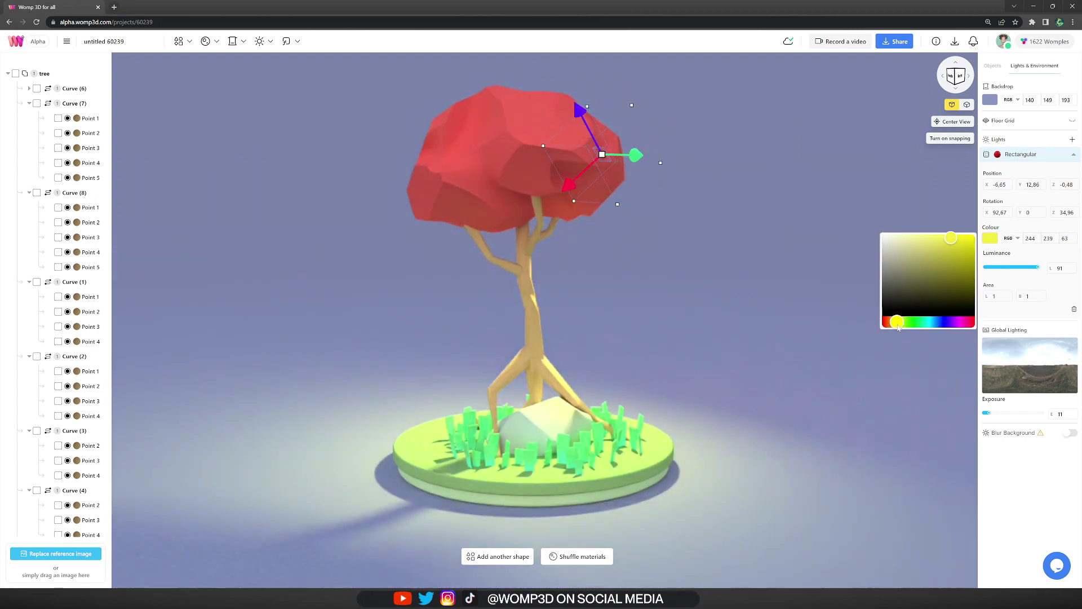
- Move the yellow light out beside the crown to about Z 8.26, and retune it to luminance 80 with colour RGB 246, 241, 93
left_click_drag(636, 156, 737, 184)
left_click_drag(1039, 268, 1026, 267)
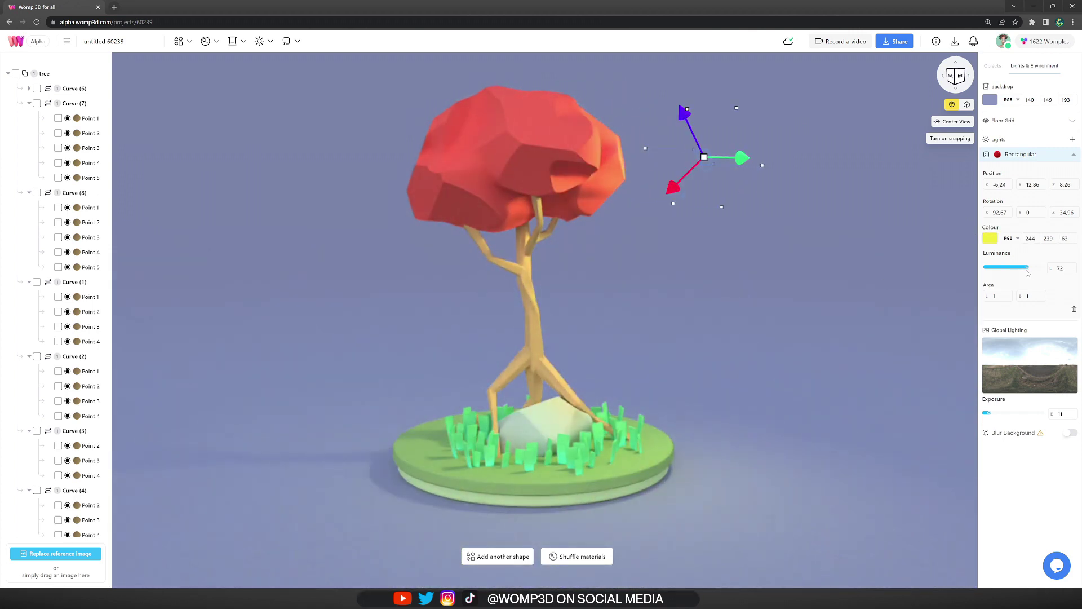
left_click(990, 238)
left_click(932, 241)
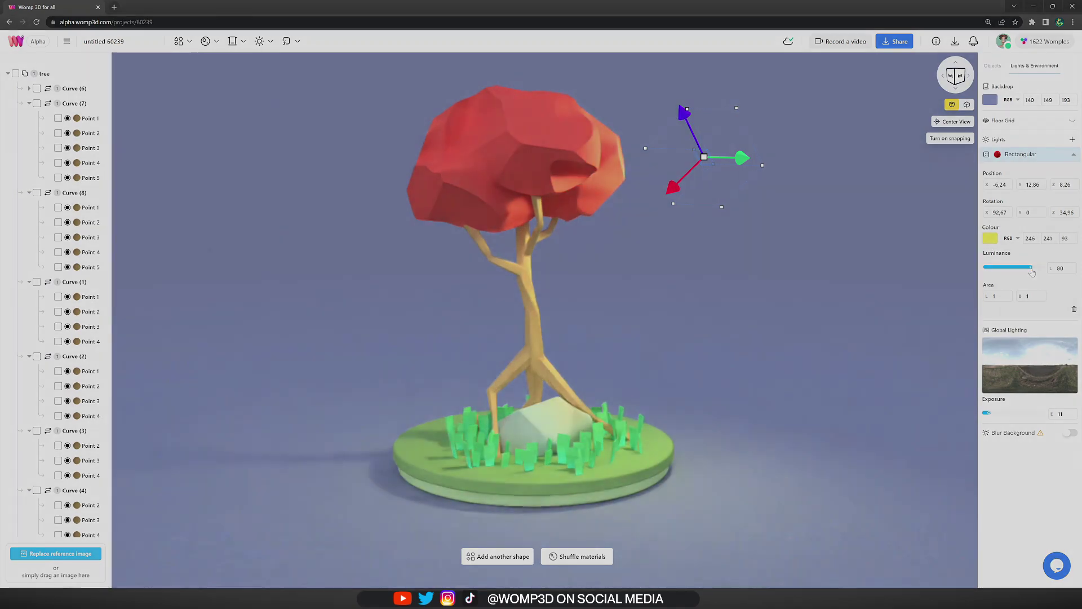